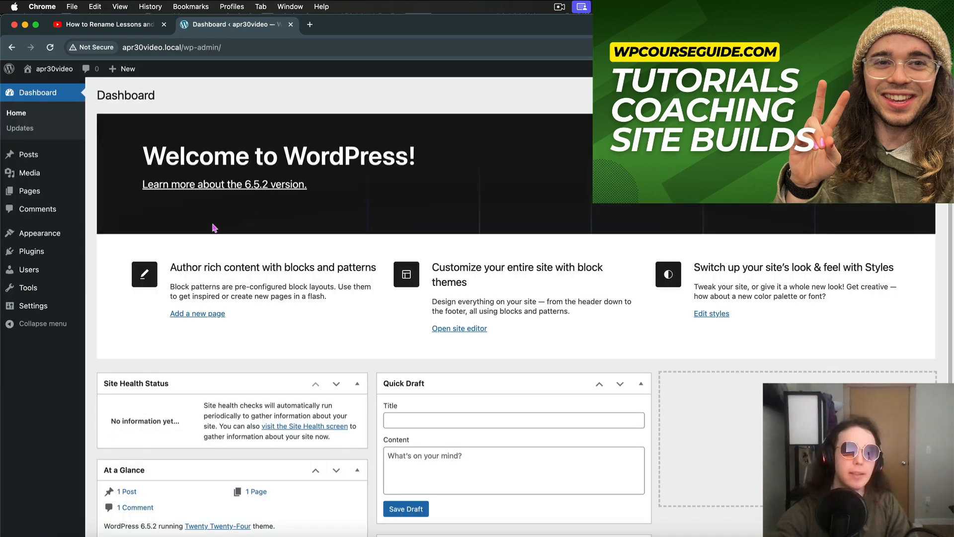
# Step: Find the LifterLMS plugin by searching for "lifterlms", install and activate it, and reload the admin page
pyautogui.moveTo(38, 257)
pyautogui.click(112, 266)
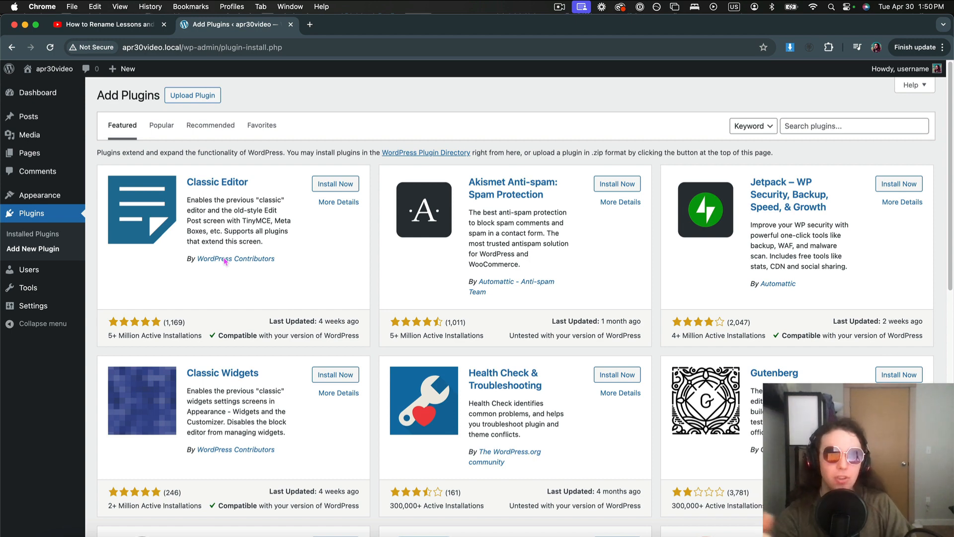
pyautogui.click(807, 126)
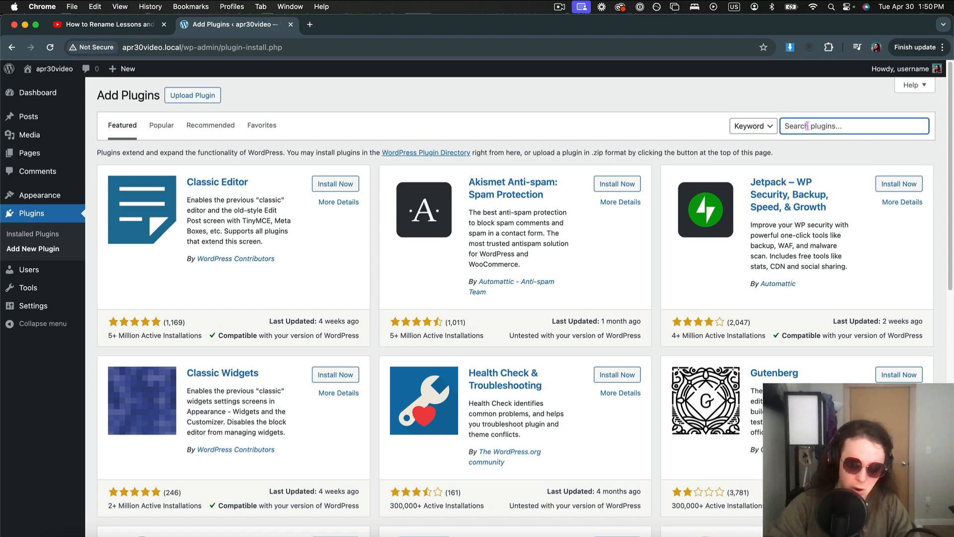
pyautogui.write('lifterlms')
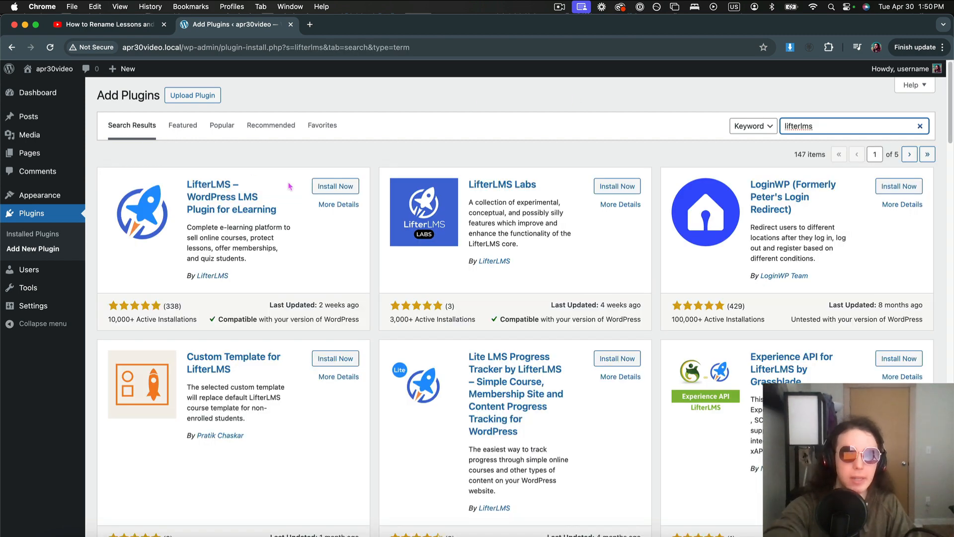
pyautogui.click(336, 186)
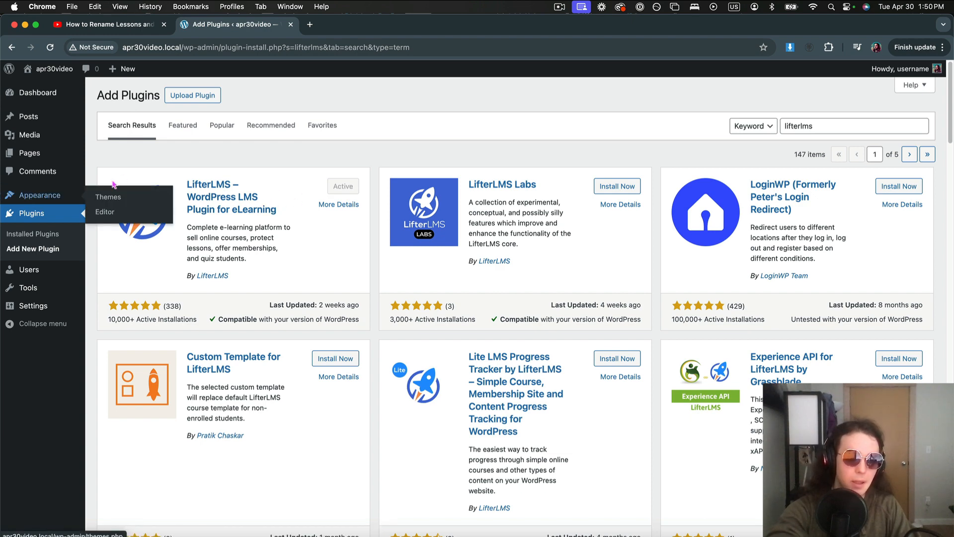
pyautogui.press('super+r')
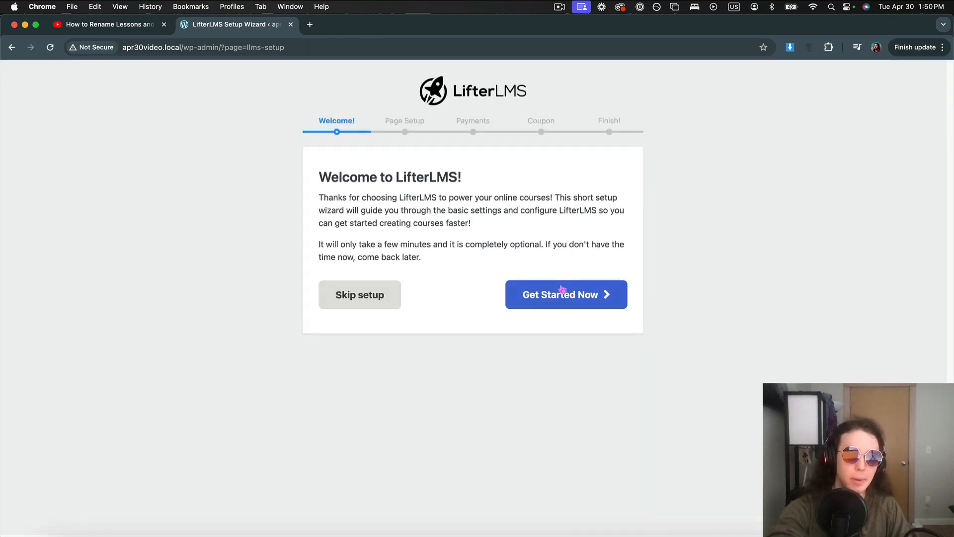
# Step: Go through the LifterLMS setup wizard, saving the default page and payment settings and declining to share usage data
pyautogui.click(563, 290)
pyautogui.click(566, 505)
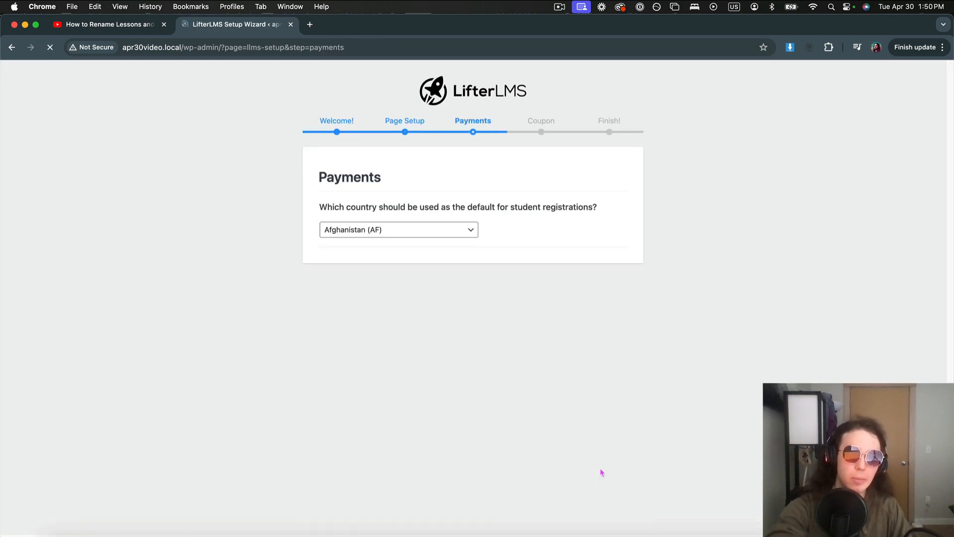
pyautogui.click(603, 413)
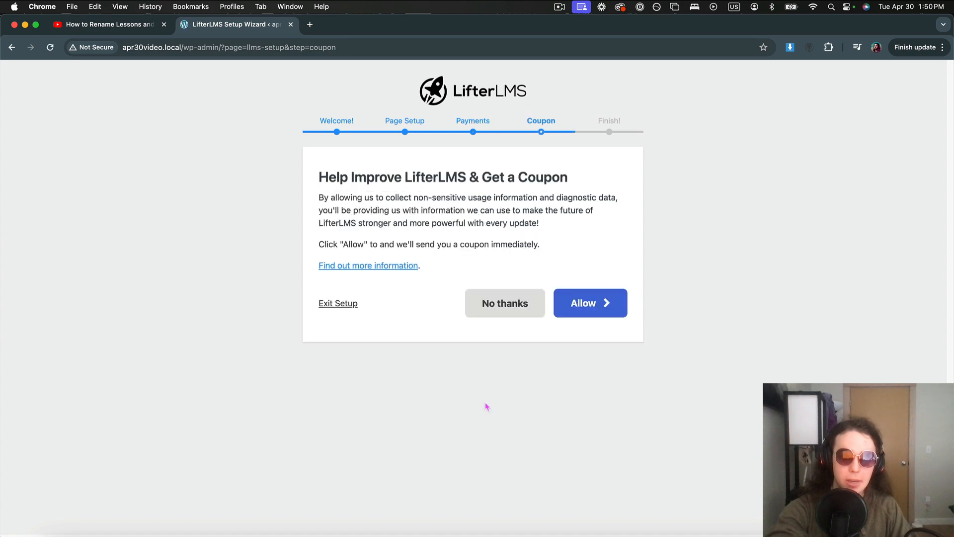
pyautogui.click(499, 313)
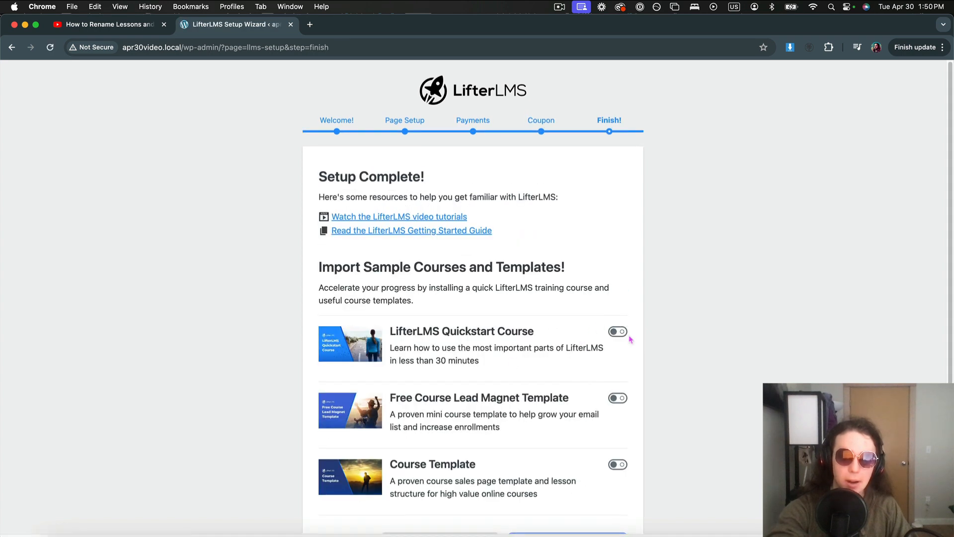
# Step: Import the LifterLMS Quickstart Course, Free Course Lead Magnet Template and Course Template sample courses to finish the setup
pyautogui.click(617, 332)
pyautogui.click(617, 398)
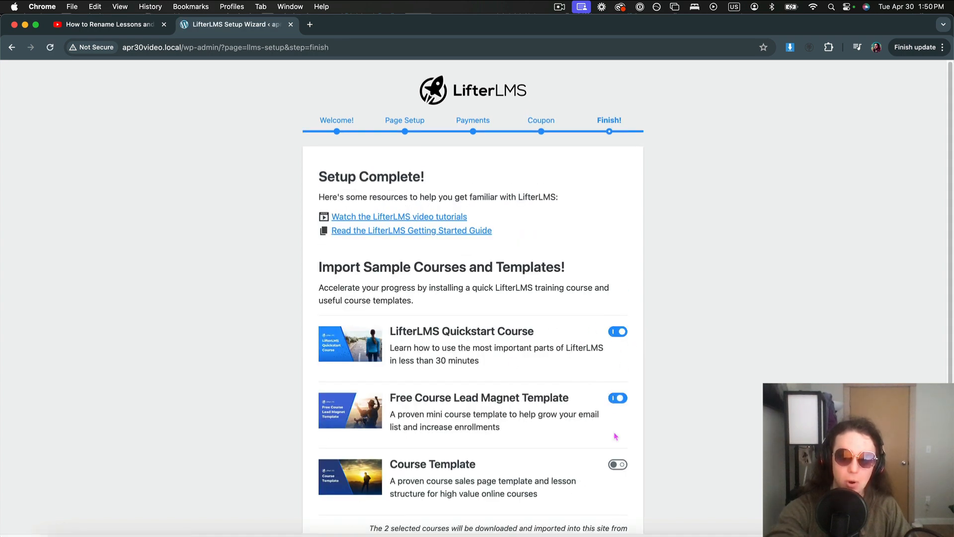
pyautogui.click(618, 464)
pyautogui.scroll(-2, 572, 447)
pyautogui.click(556, 479)
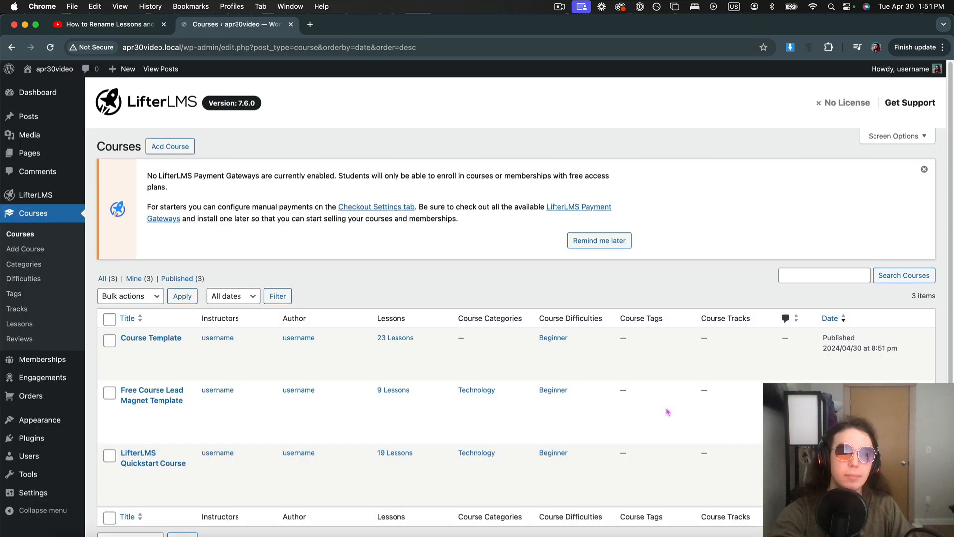
# Step: View the Course Catalog on the site's front end in a separate tab, and close that tab
pyautogui.rightClick(52, 69)
pyautogui.click(64, 75)
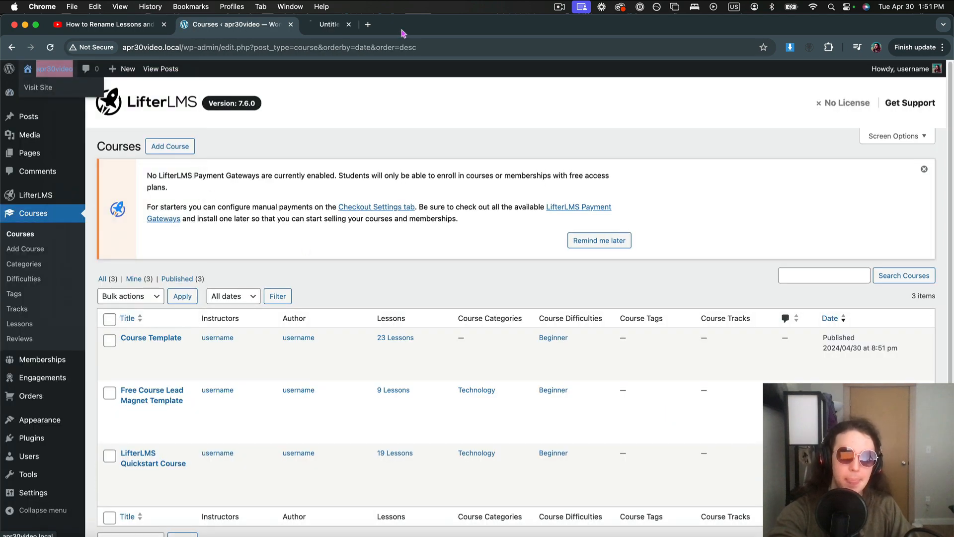
pyautogui.click(350, 24)
pyautogui.click(387, 101)
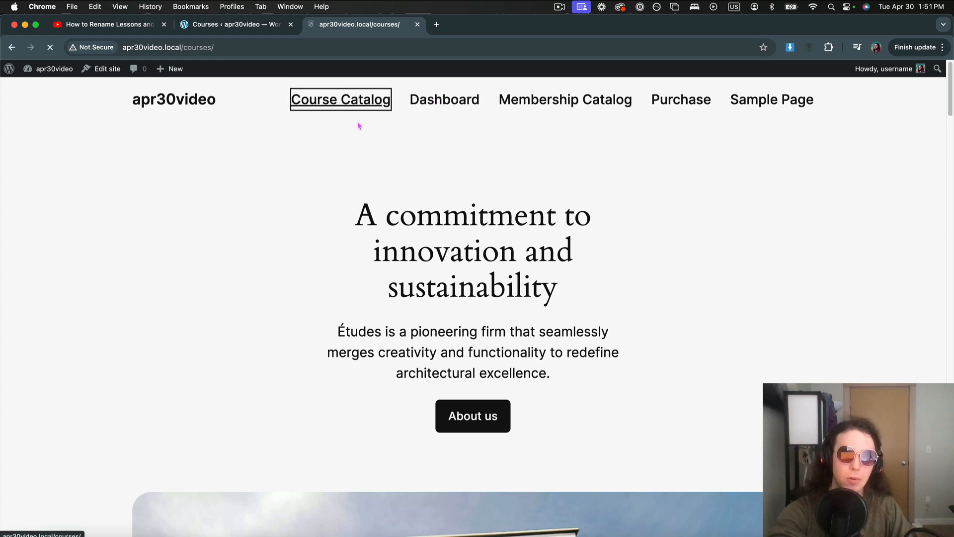
pyautogui.scroll(-1, 380, 144)
pyautogui.click(230, 28)
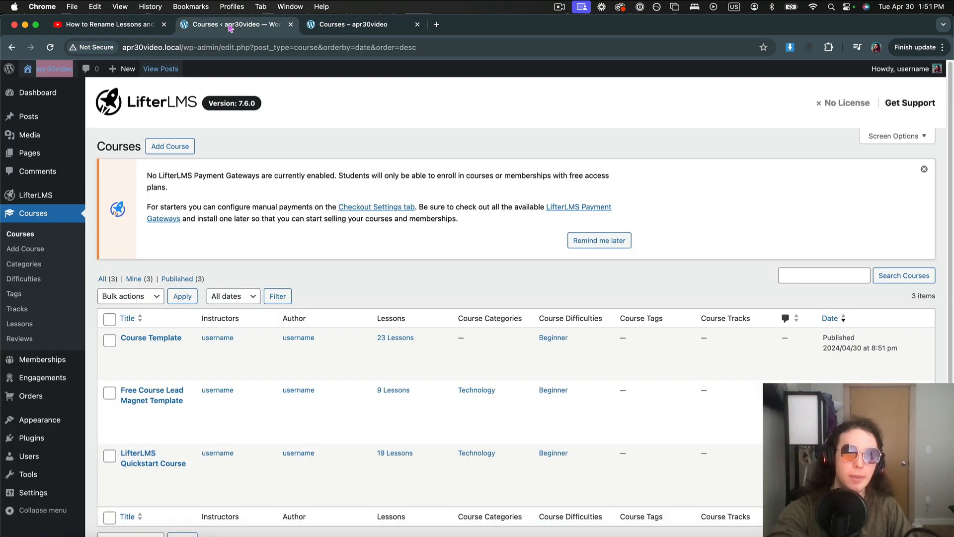
pyautogui.click(417, 24)
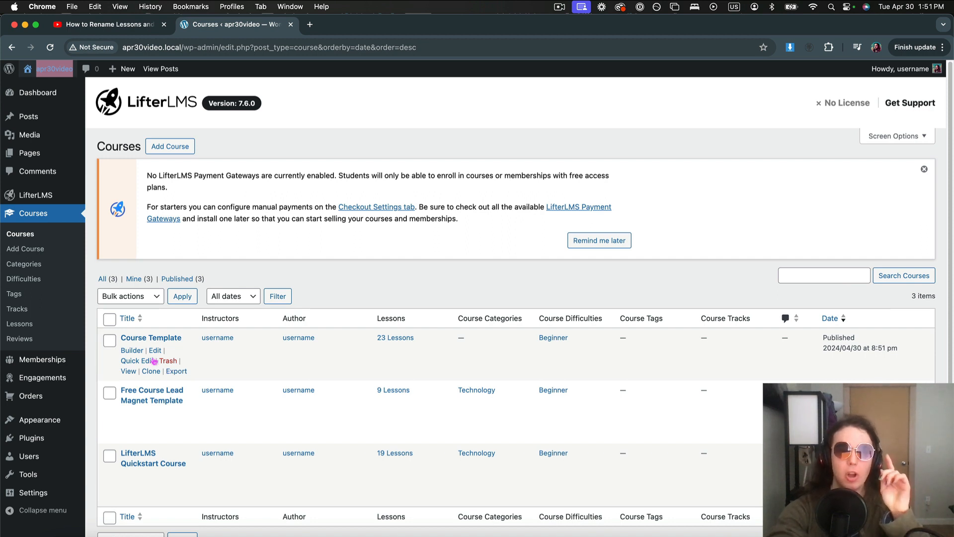
# Step: Open the site's Permalink Settings and locate the LifterLMS Permalinks section with its customizable URLs
pyautogui.scroll(-2, 99, 361)
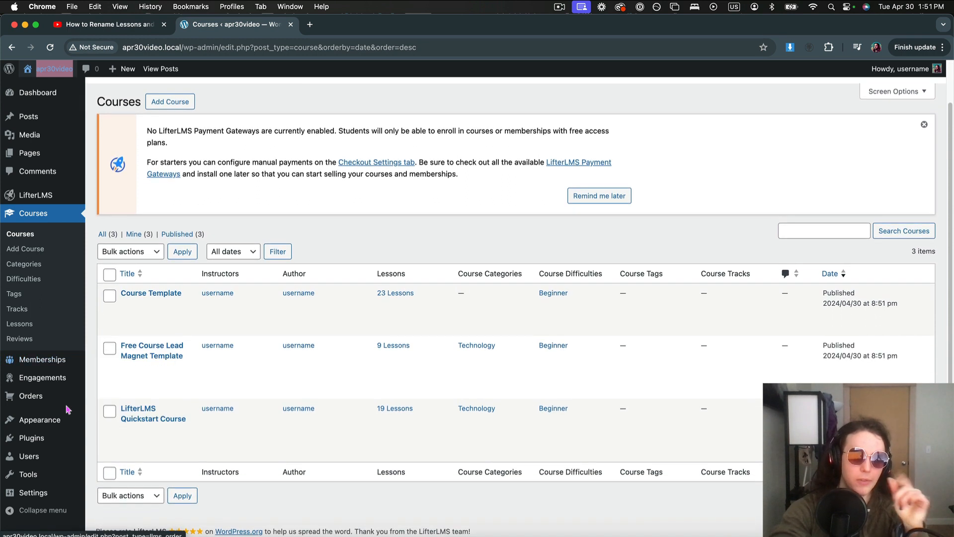
pyautogui.moveTo(32, 500)
pyautogui.click(110, 473)
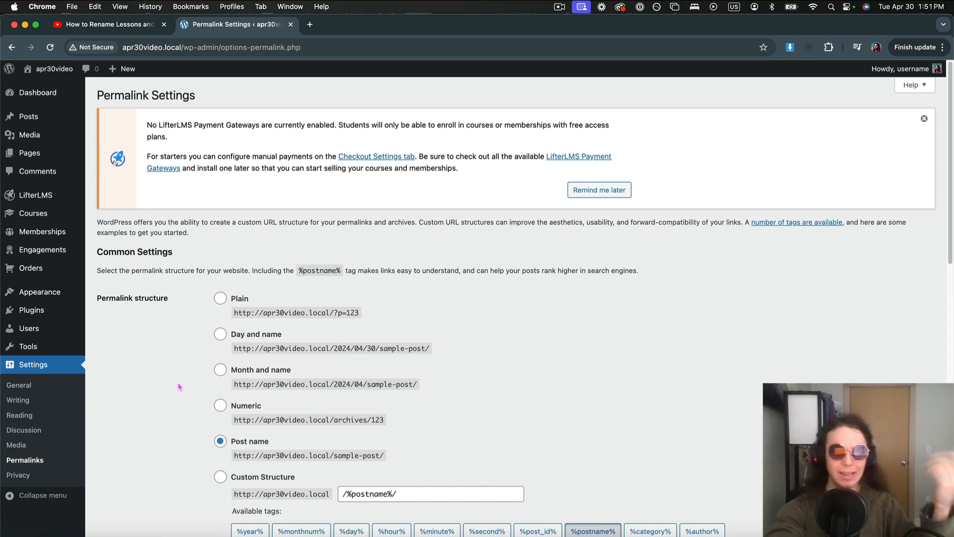
pyautogui.scroll(-3, 240, 403)
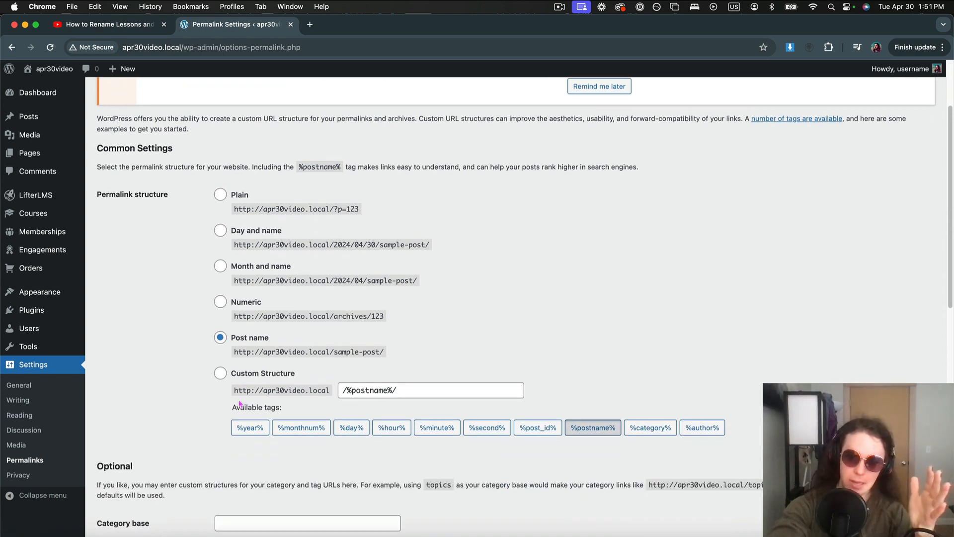
pyautogui.scroll(-2, 239, 404)
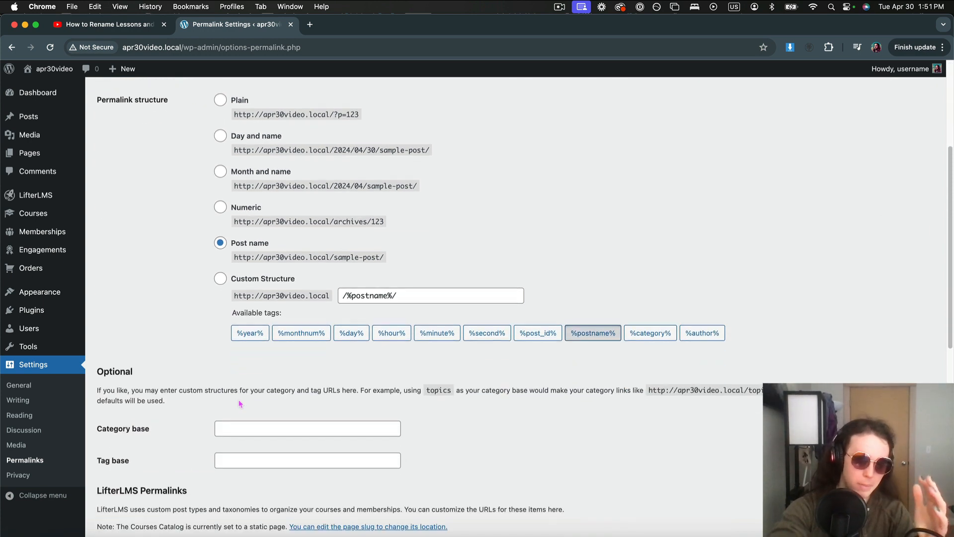
pyautogui.scroll(-7, 239, 404)
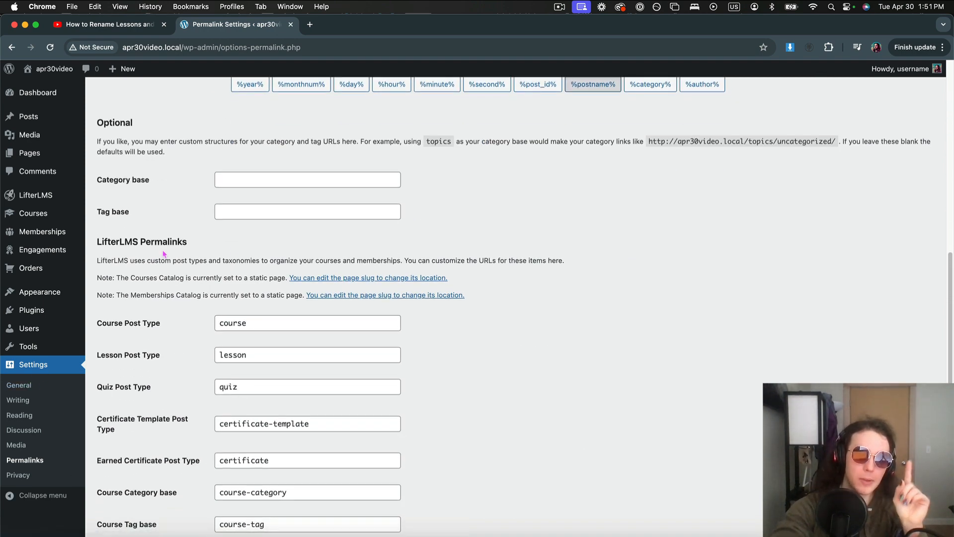
pyautogui.moveTo(121, 242); pyautogui.dragTo(194, 244)
pyautogui.tripleClick(183, 265)
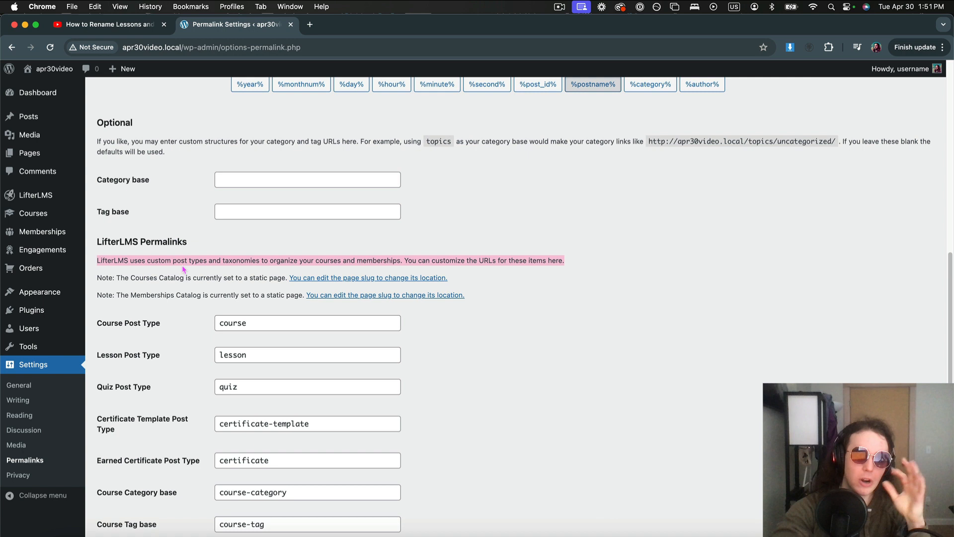
# Step: Set the LifterLMS permalink slugs to class for courses, session for lessons and survey for quizzes, and save the changes
pyautogui.doubleClick(260, 329)
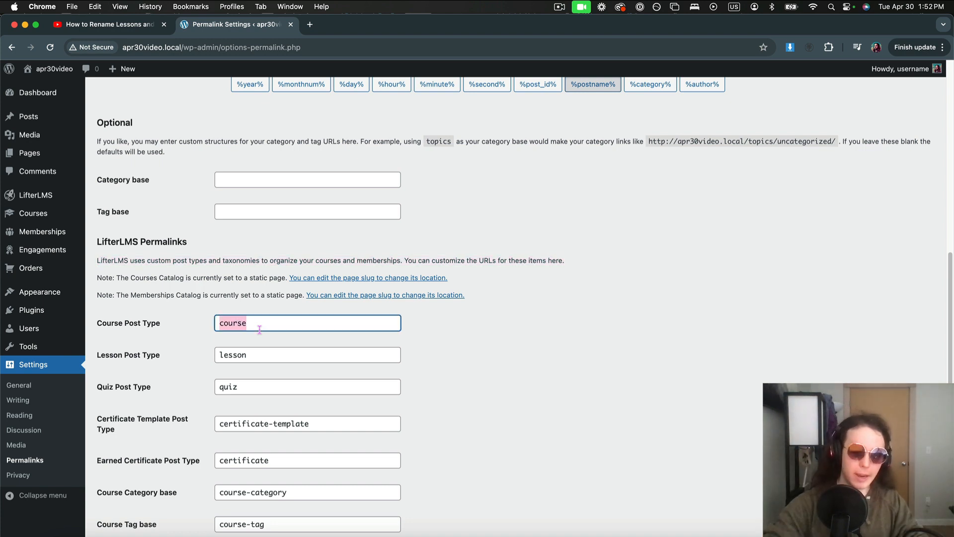
pyautogui.write('class')
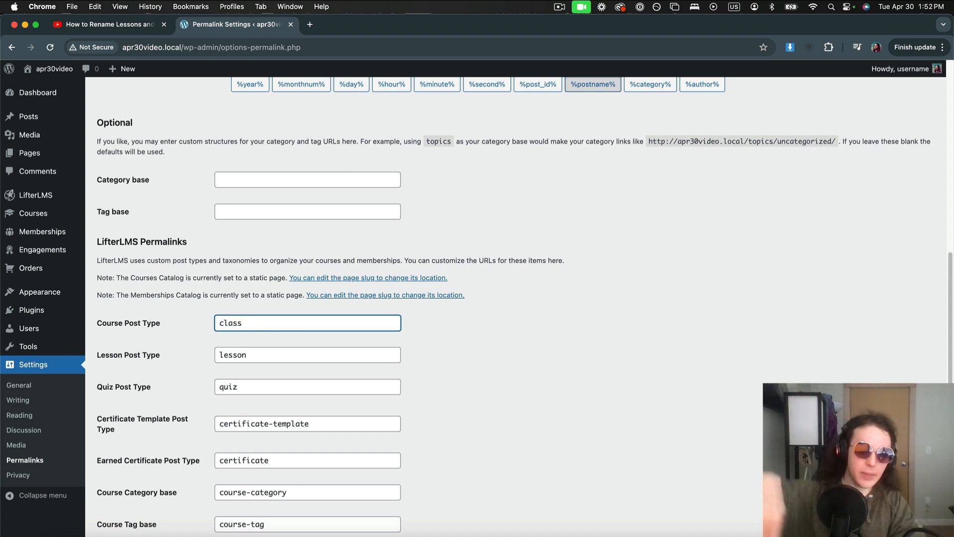
pyautogui.click(248, 355)
pyautogui.doubleClick(247, 355)
pyautogui.write('s')
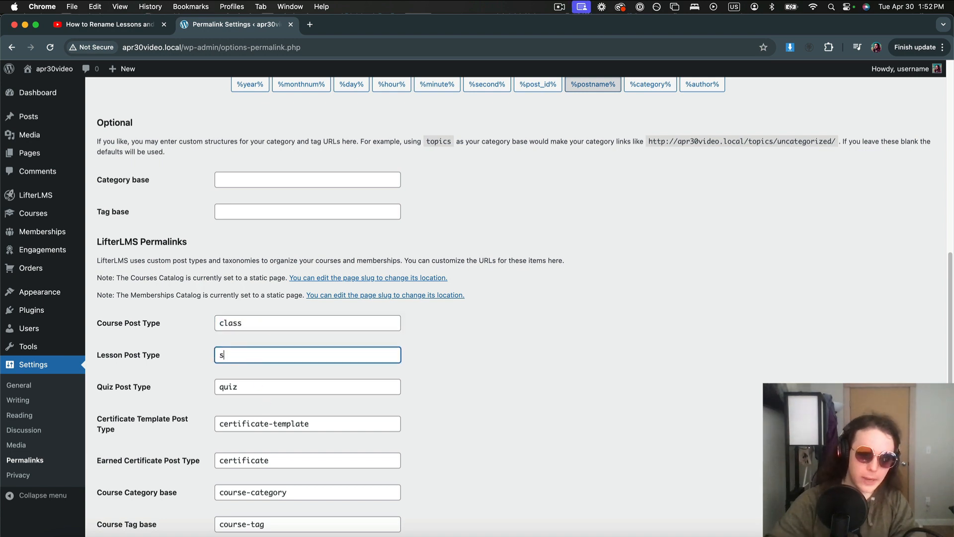
pyautogui.doubleClick(257, 386)
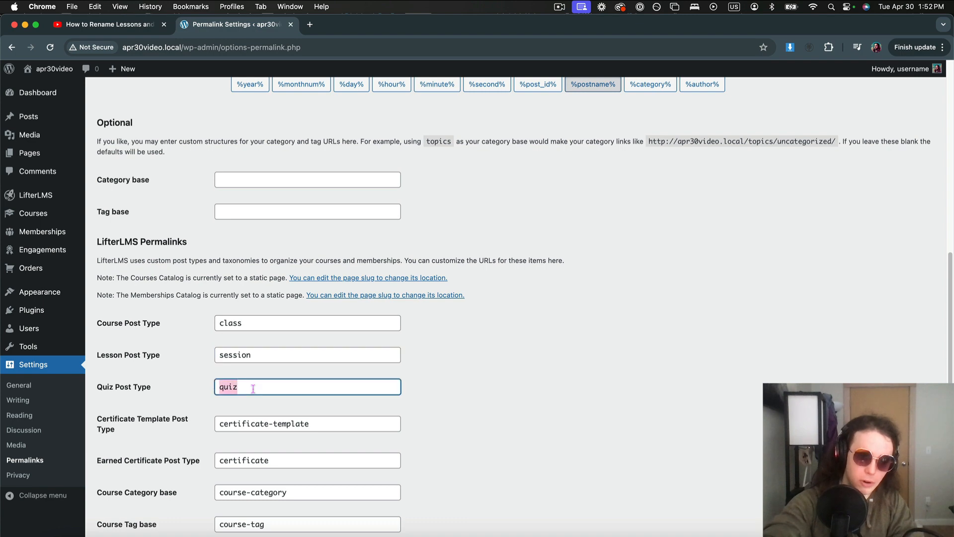
pyautogui.write('survey')
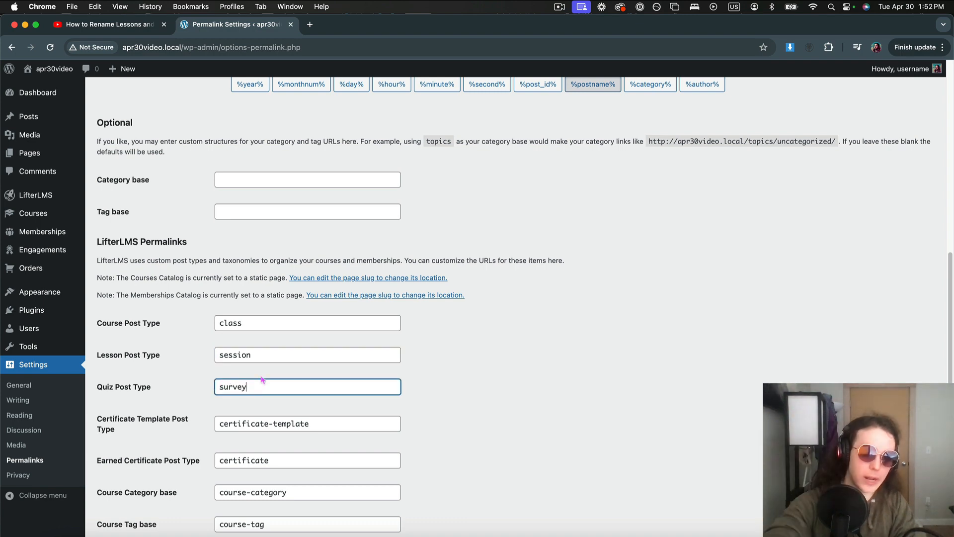
pyautogui.click(165, 315)
pyautogui.scroll(-5, 164, 323)
pyautogui.click(126, 489)
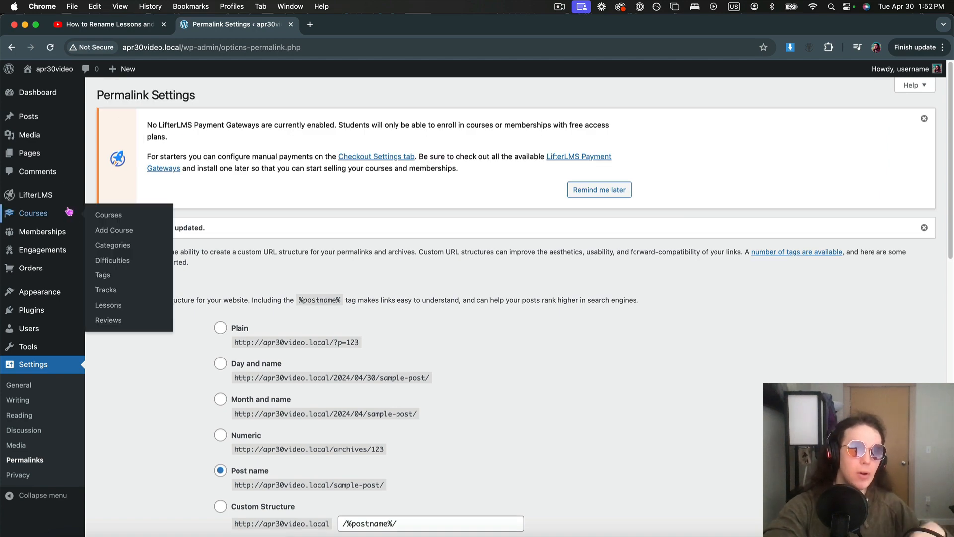
# Step: View the Course Template course on the front end and open its Implementation Feedback And Support lesson to check the URLs
pyautogui.click(170, 212)
pyautogui.moveTo(178, 375)
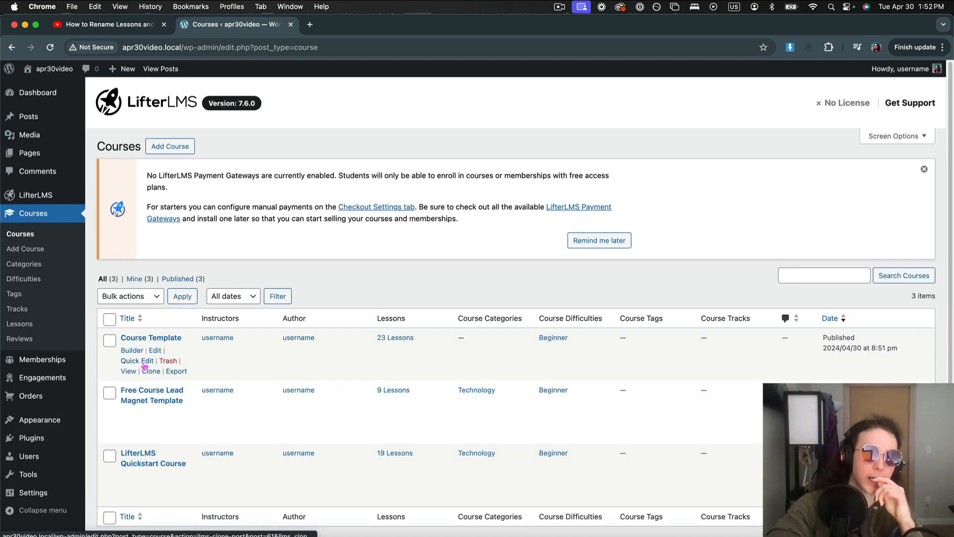
pyautogui.click(128, 372)
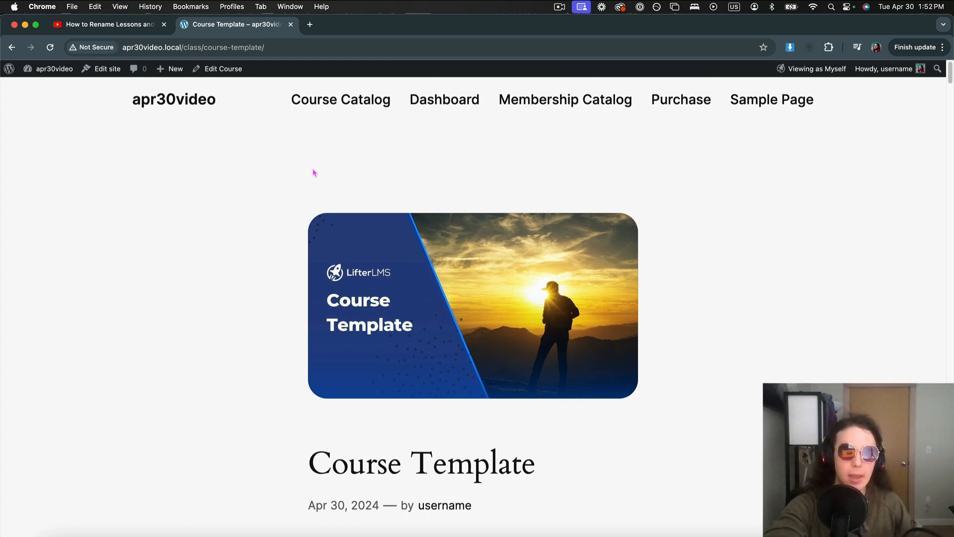
pyautogui.scroll(-10, 313, 171)
pyautogui.scroll(-20, 313, 168)
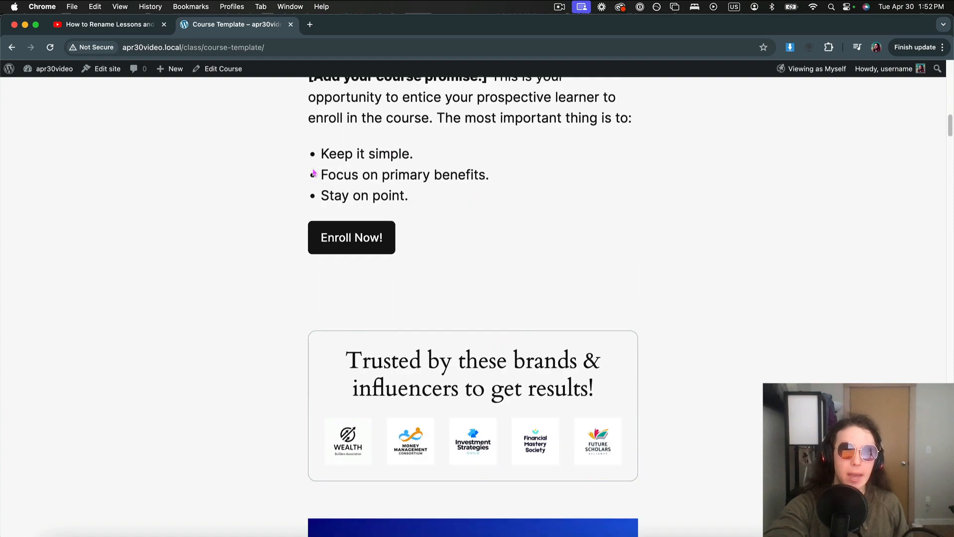
pyautogui.scroll(-15, 312, 169)
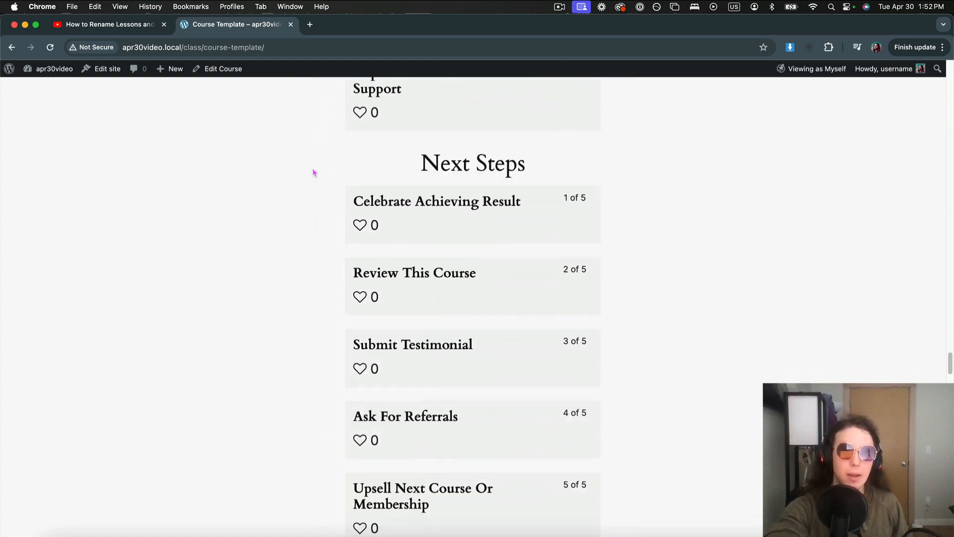
pyautogui.scroll(2, 312, 169)
pyautogui.click(436, 91)
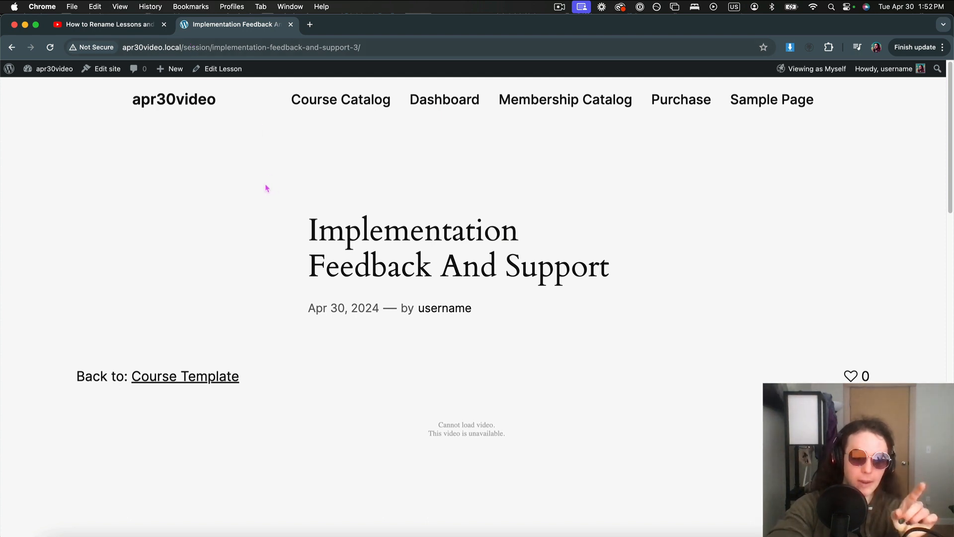
# Step: Return to the WordPress admin dashboard, and visit the student Dashboard page on the site's front end
pyautogui.click(49, 72)
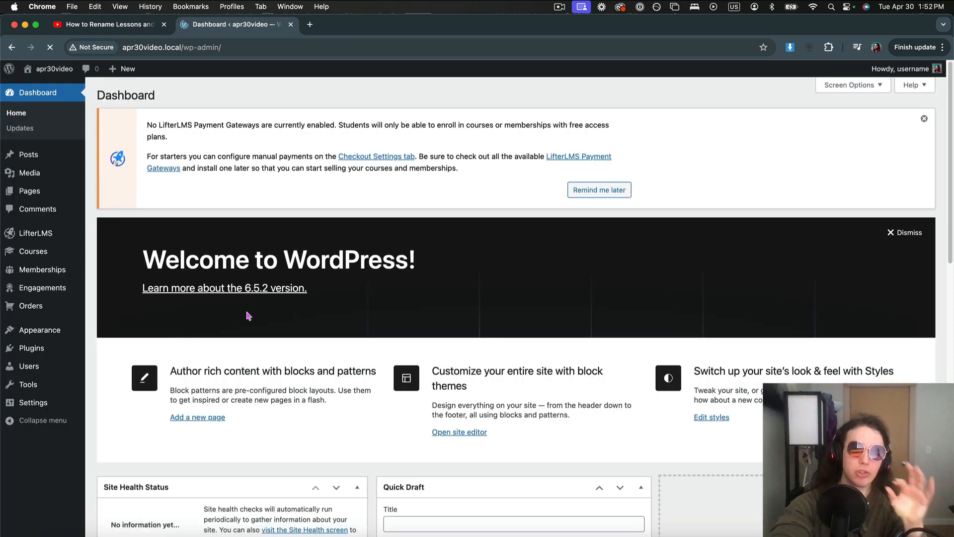
pyautogui.moveTo(5, 250)
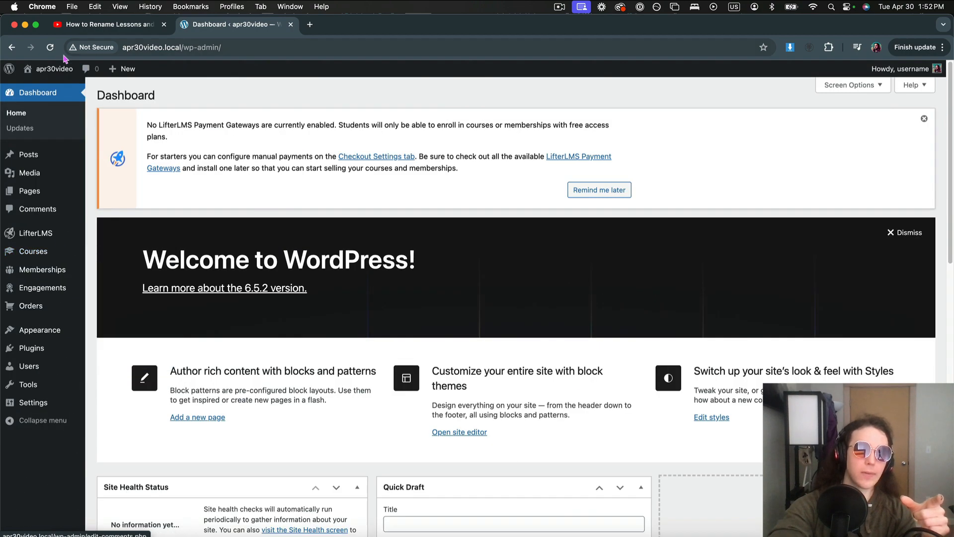
pyautogui.click(47, 88)
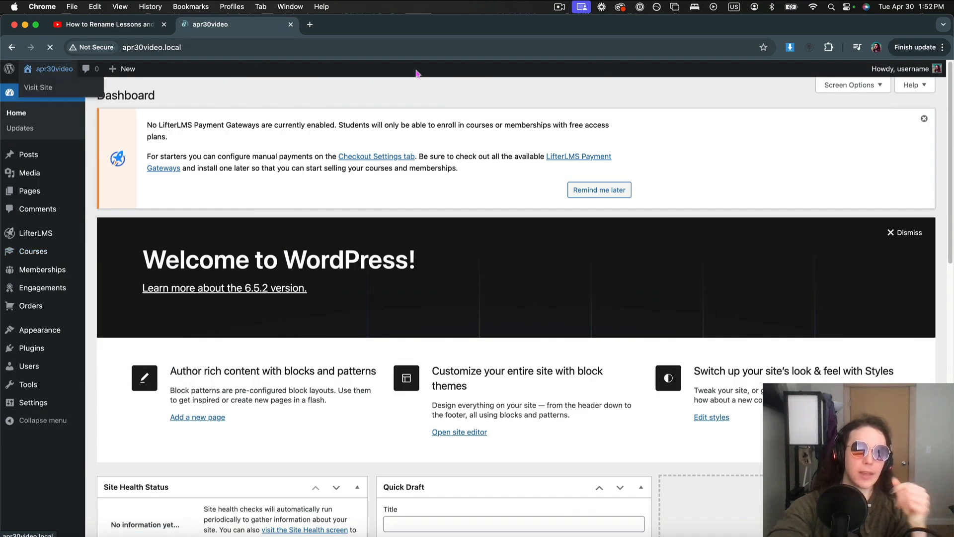
pyautogui.click(444, 99)
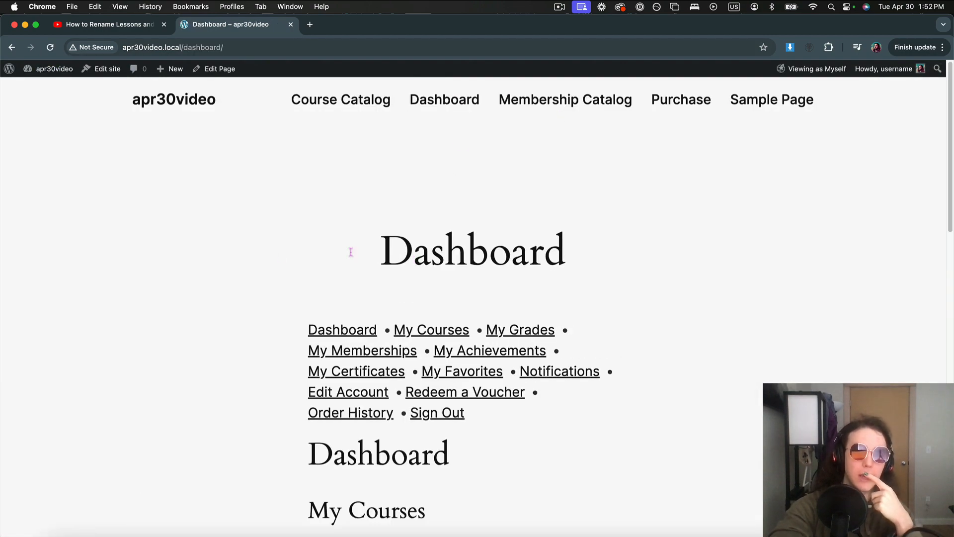
# Step: Examine the My Courses section on the student Dashboard page
pyautogui.scroll(-2, 406, 293)
pyautogui.scroll(-2, 377, 294)
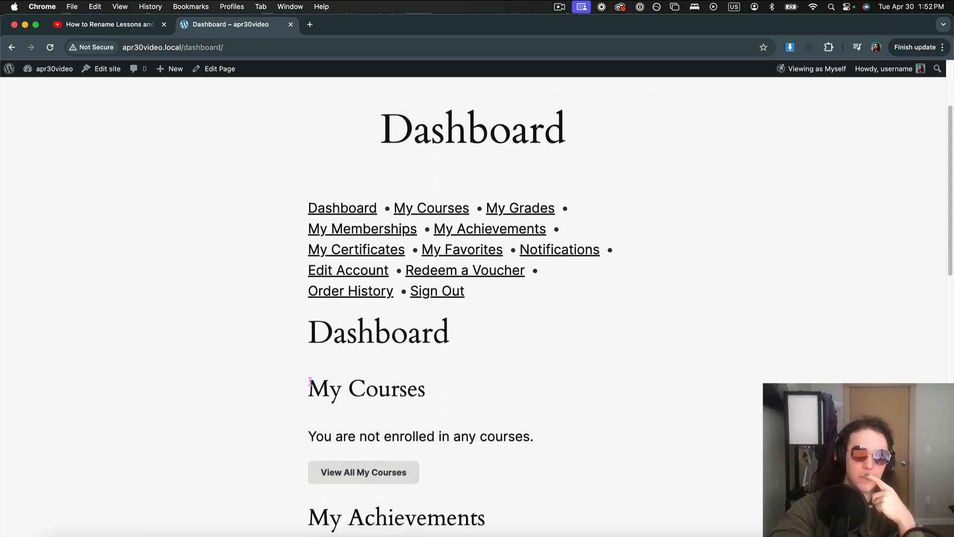
pyautogui.moveTo(308, 382); pyautogui.dragTo(484, 387)
pyautogui.click(485, 386)
# Step: Search the WordPress plugin directory for loco translate, and install and activate the Loco Translate plugin
pyautogui.moveTo(55, 69)
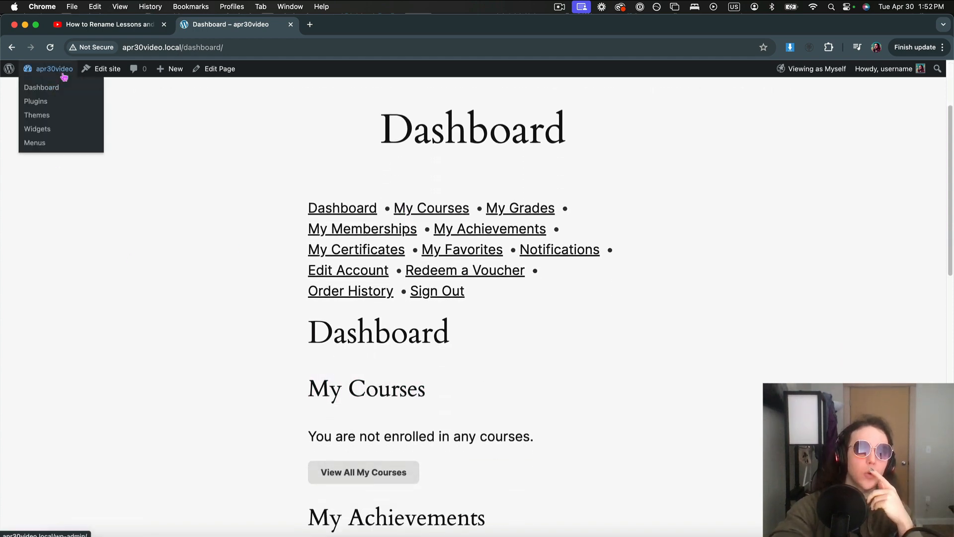
pyautogui.click(37, 85)
pyautogui.moveTo(23, 350)
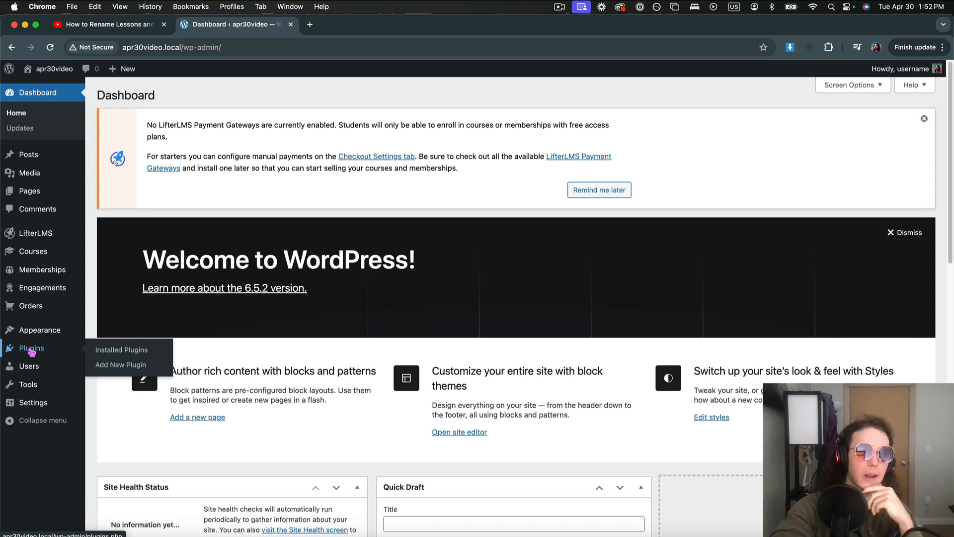
pyautogui.click(107, 370)
pyautogui.click(824, 231)
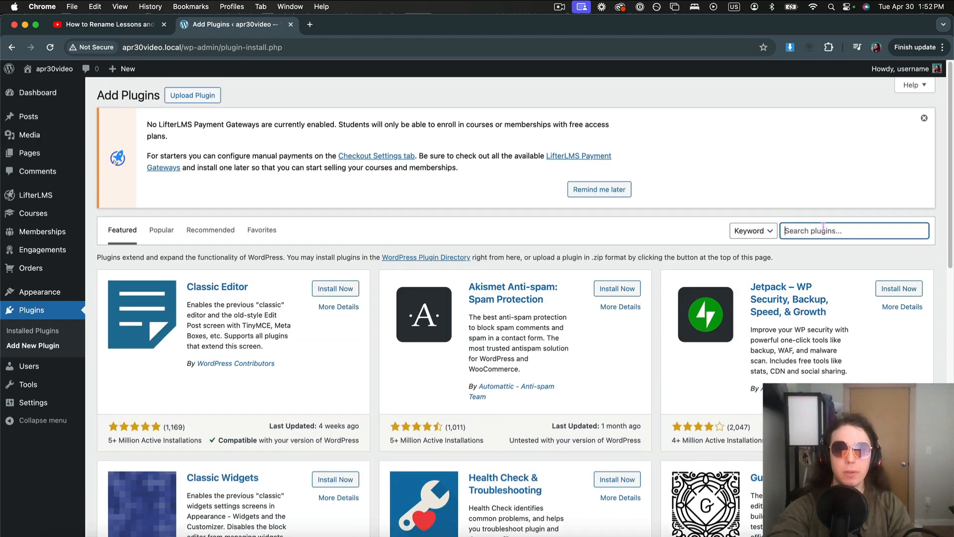
pyautogui.write('loco translate')
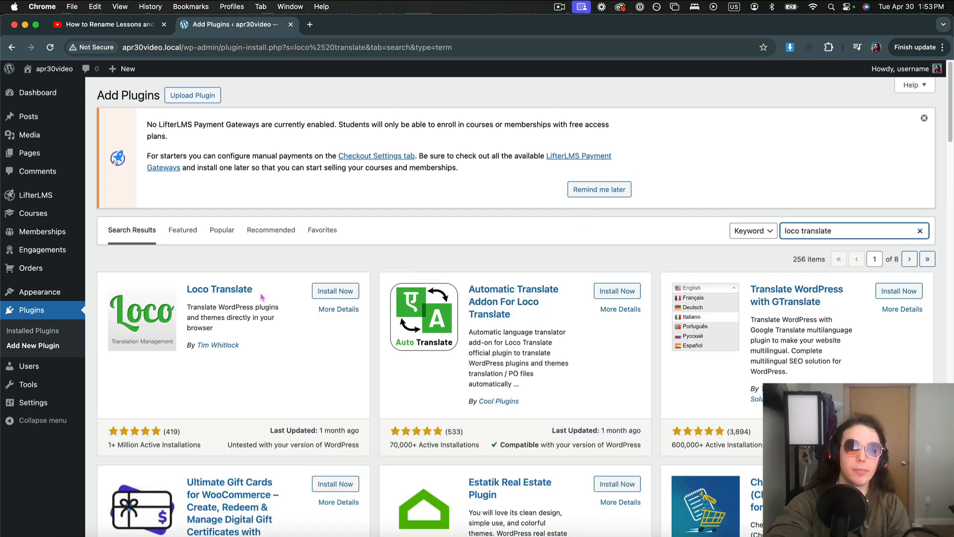
pyautogui.click(335, 290)
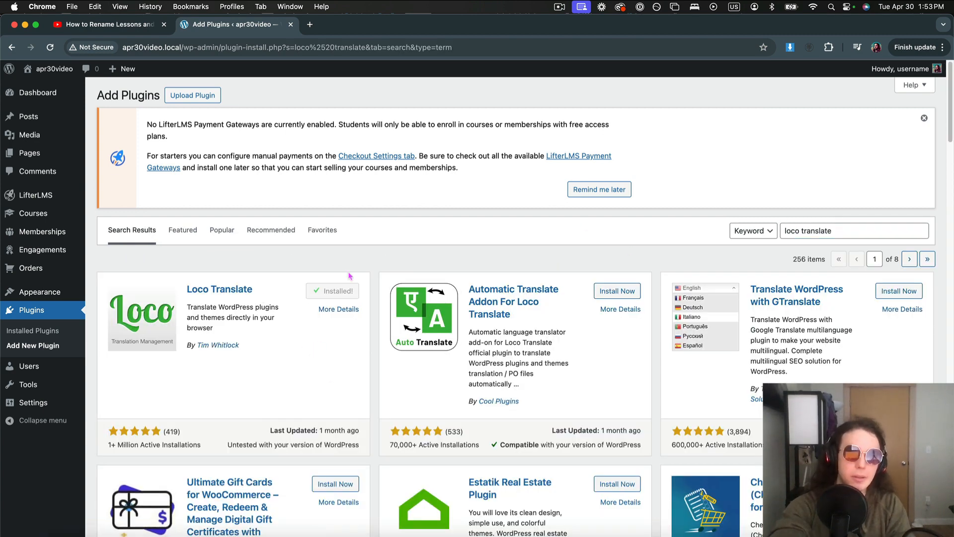
pyautogui.click(341, 293)
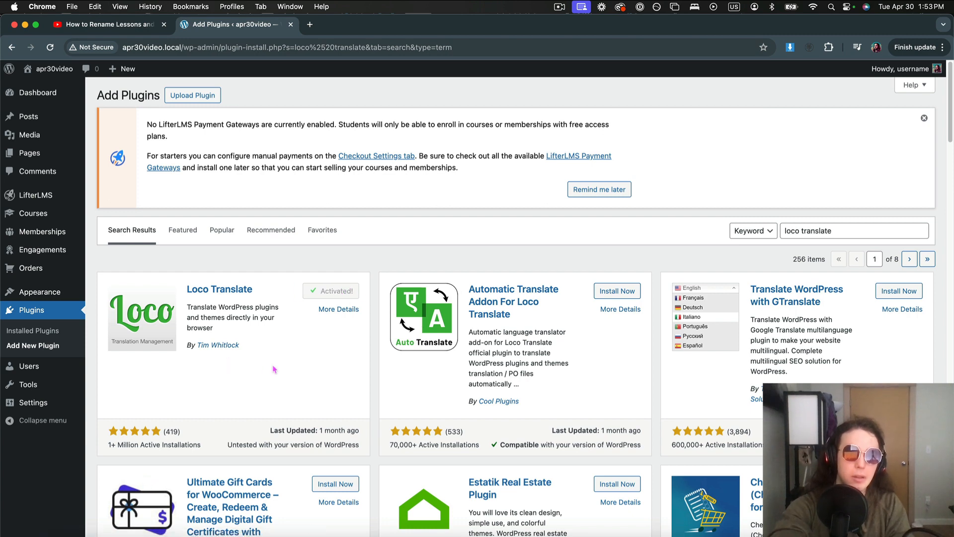
# Step: Open the LifterLMS plugin bundle in Loco Translate and add a new language with English (United States) selected
pyautogui.click(84, 309)
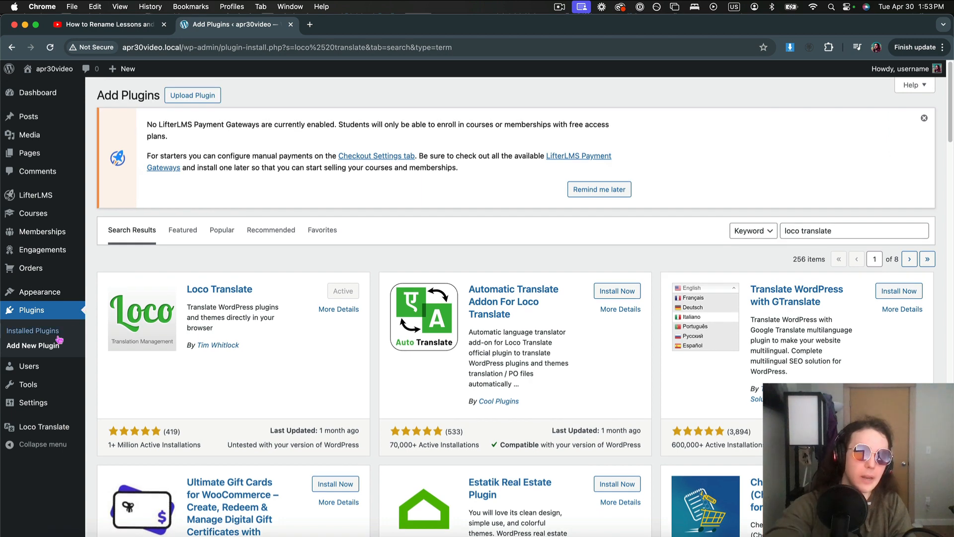
pyautogui.moveTo(38, 429)
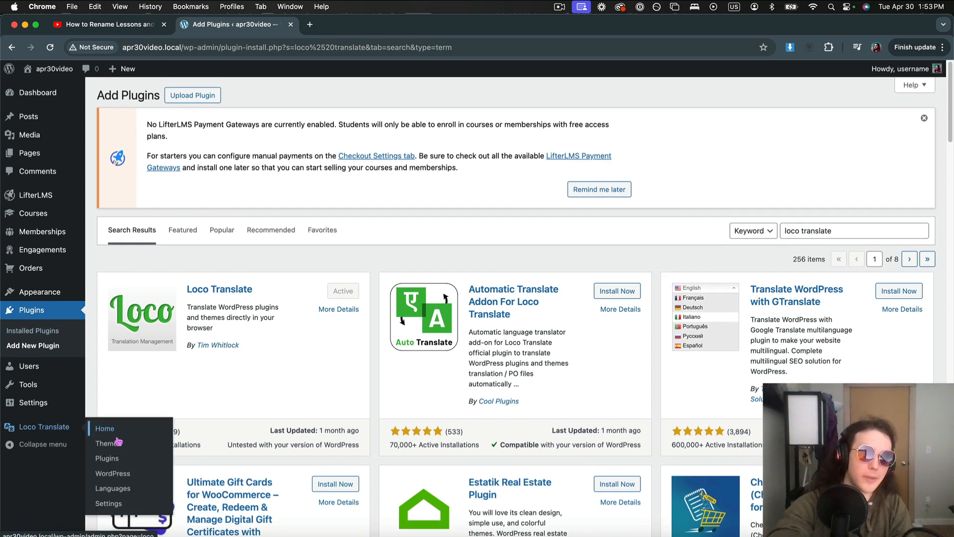
pyautogui.click(112, 460)
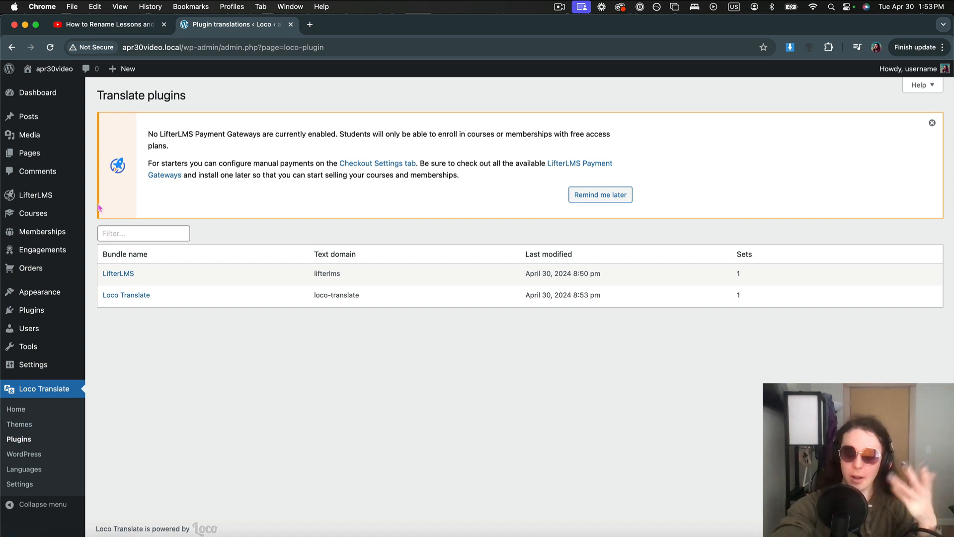
pyautogui.click(123, 274)
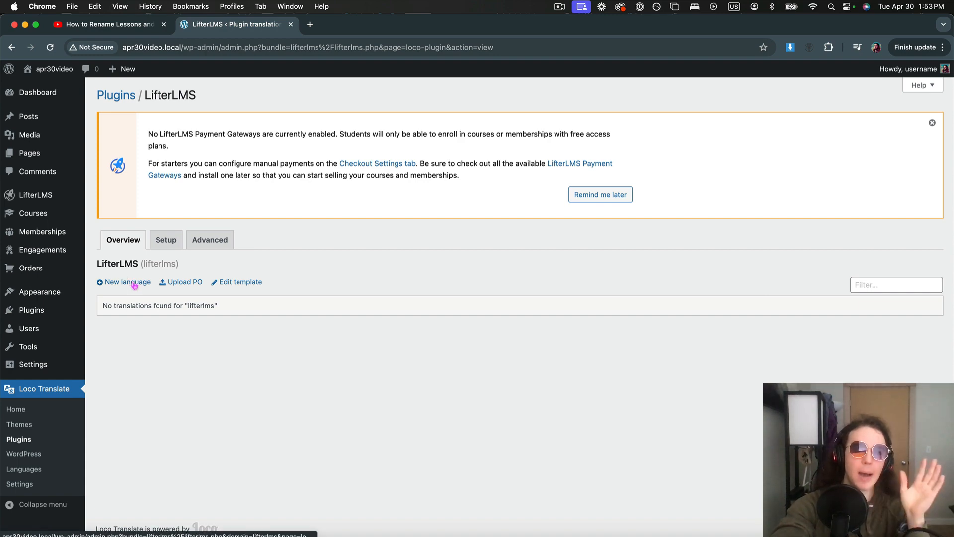
pyautogui.click(134, 284)
pyautogui.click(252, 342)
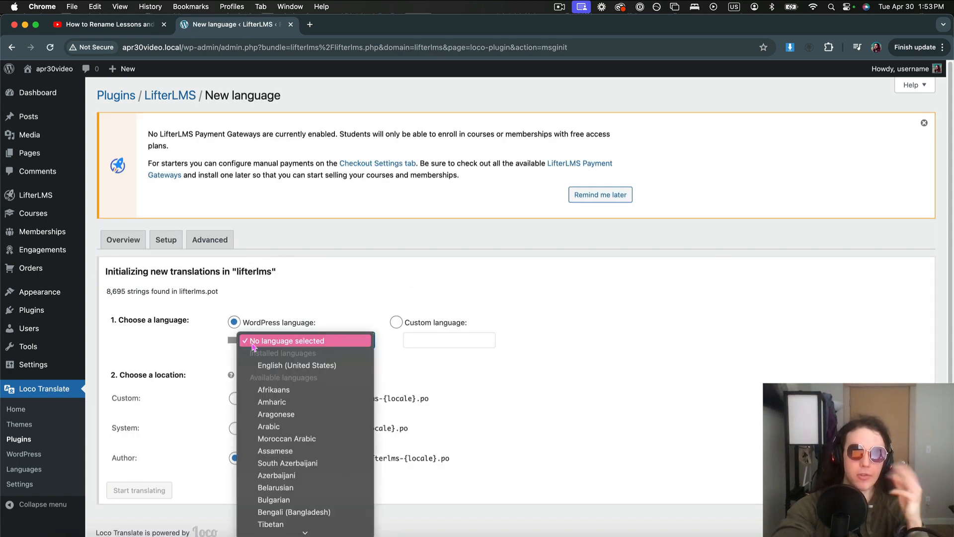
pyautogui.click(267, 365)
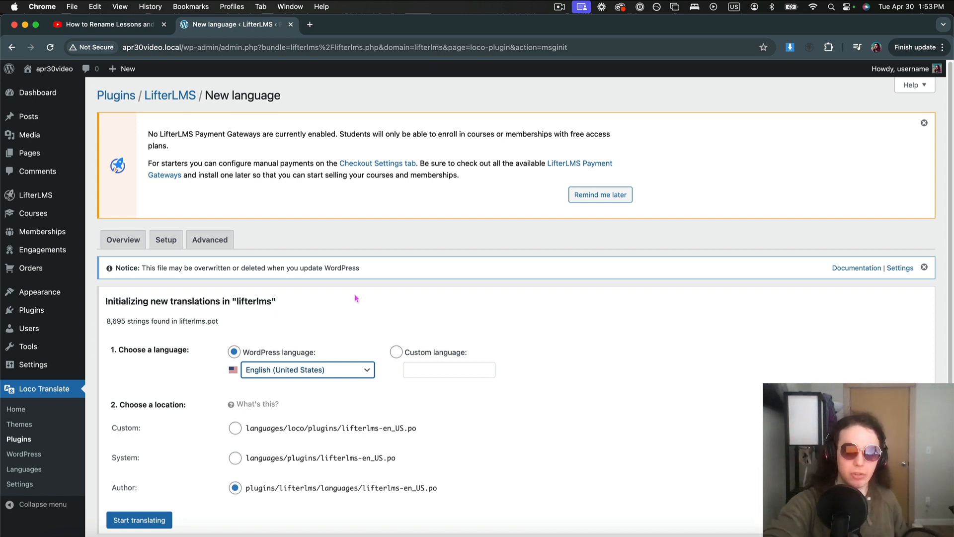
# Step: Choose the Custom location languages/loco/plugins/lifterlms-en_US.po for the translation file and start translating
pyautogui.scroll(-2, 358, 287)
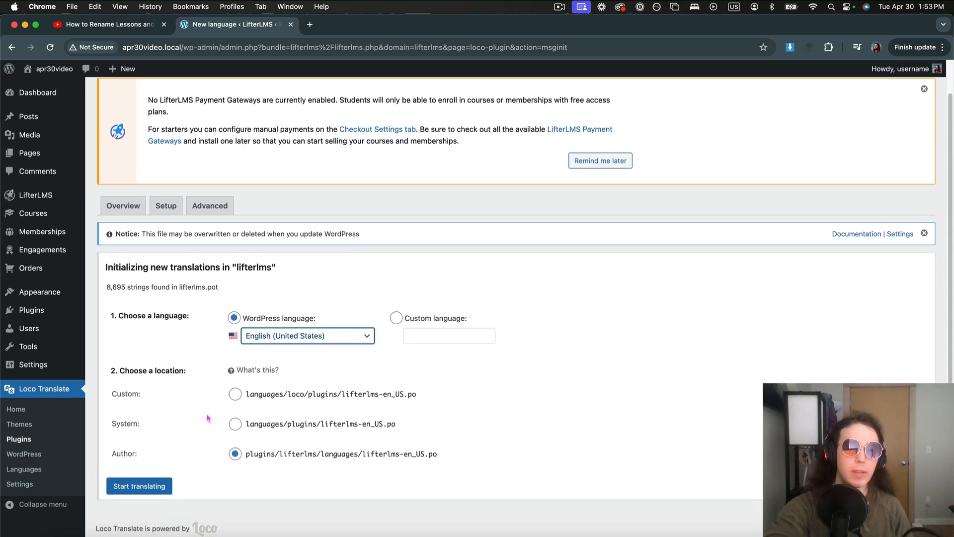
pyautogui.scroll(-5, 208, 418)
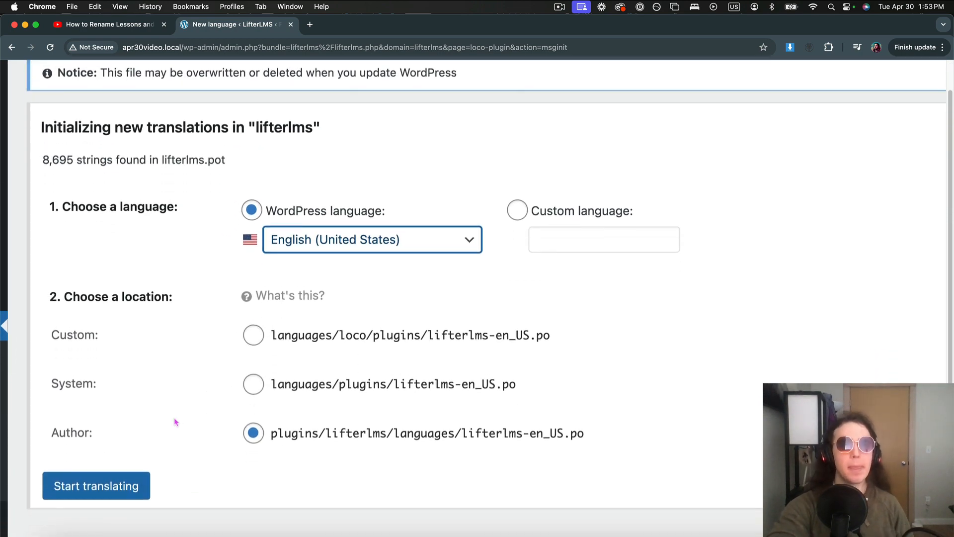
pyautogui.scroll(3, 175, 422)
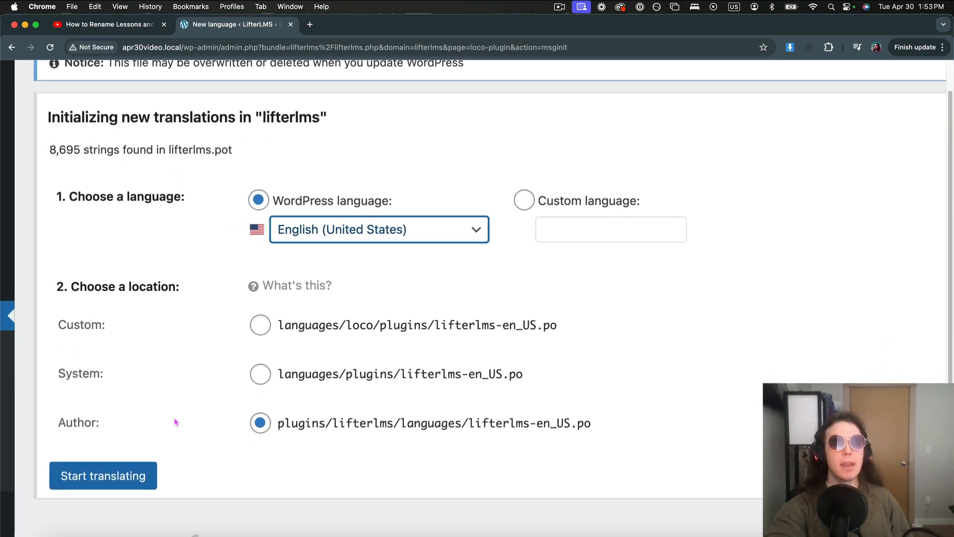
pyautogui.click(263, 330)
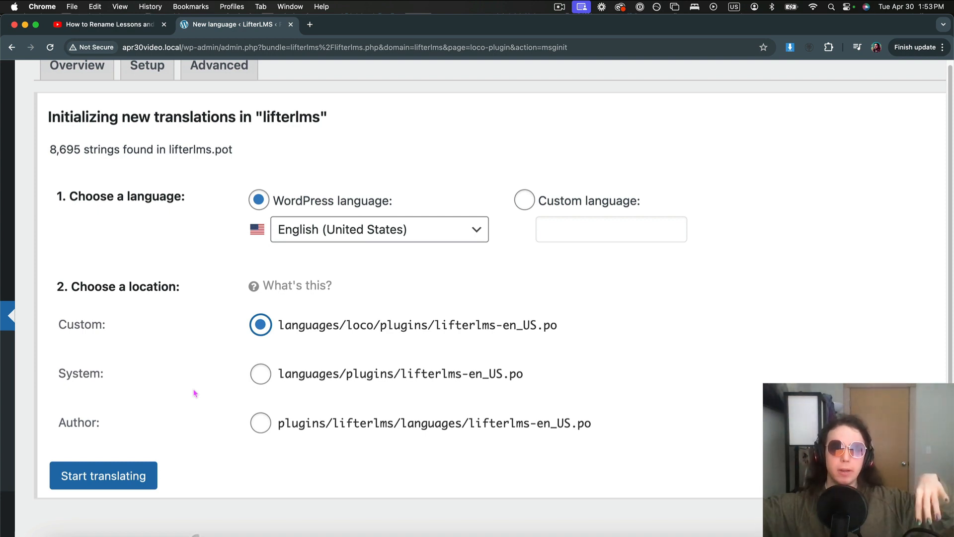
pyautogui.click(259, 423)
pyautogui.click(259, 330)
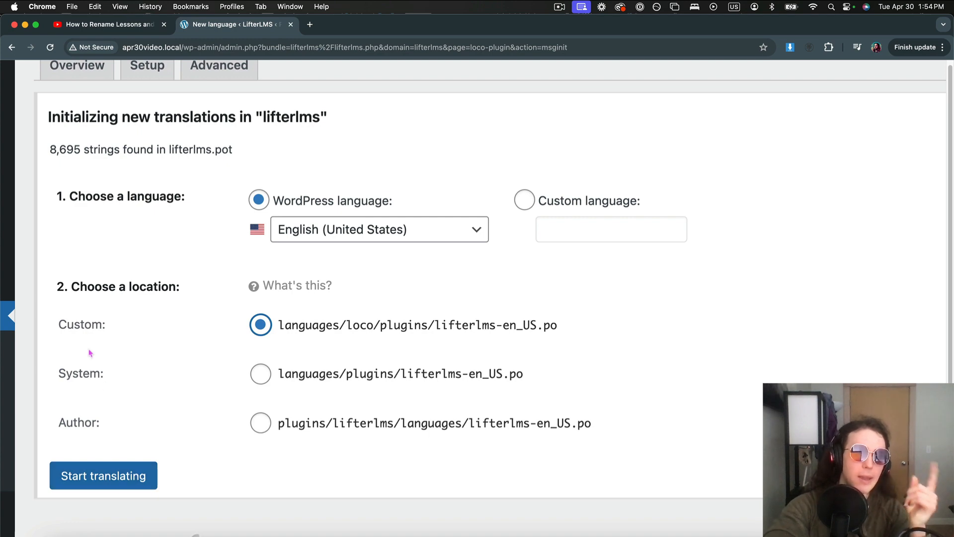
pyautogui.click(114, 488)
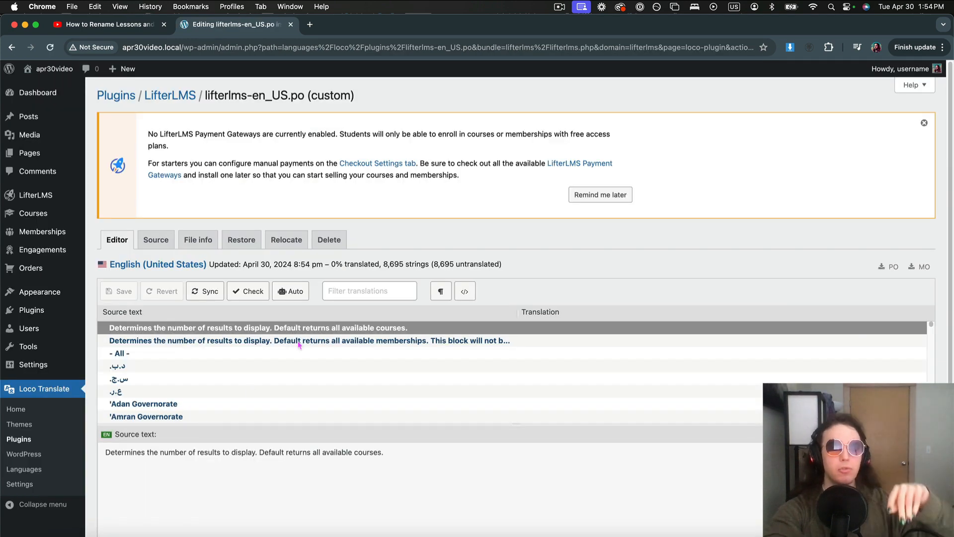
# Step: Look through the source strings listed in the lifterlms-en_US.po translation editor
pyautogui.scroll(-5, 276, 343)
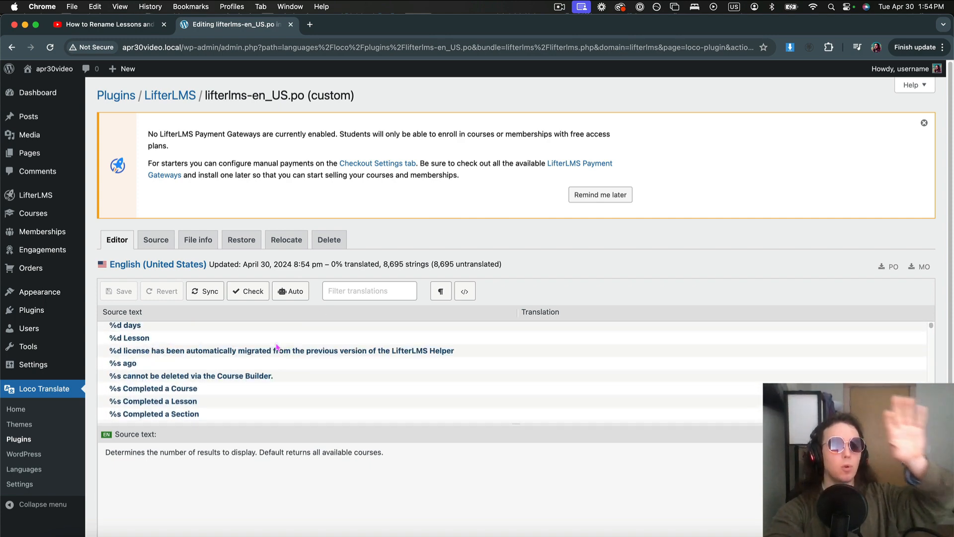
pyautogui.scroll(-3, 276, 343)
pyautogui.scroll(20, 275, 343)
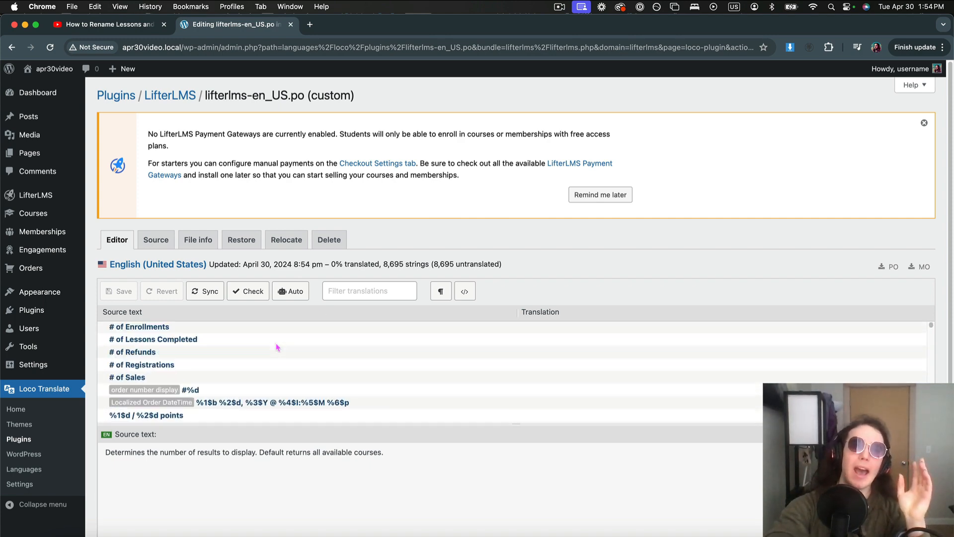
pyautogui.scroll(3, 333, 324)
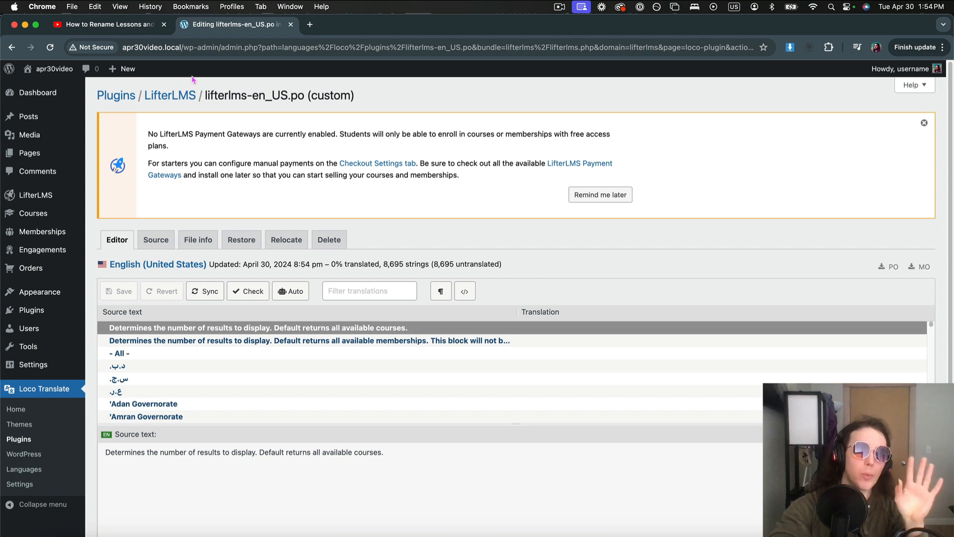
# Step: Open the site's front end and the WordPress admin dashboard in separate browser tabs, with the admin tab placed first
pyautogui.rightClick(53, 68)
pyautogui.click(80, 70)
pyautogui.click(346, 24)
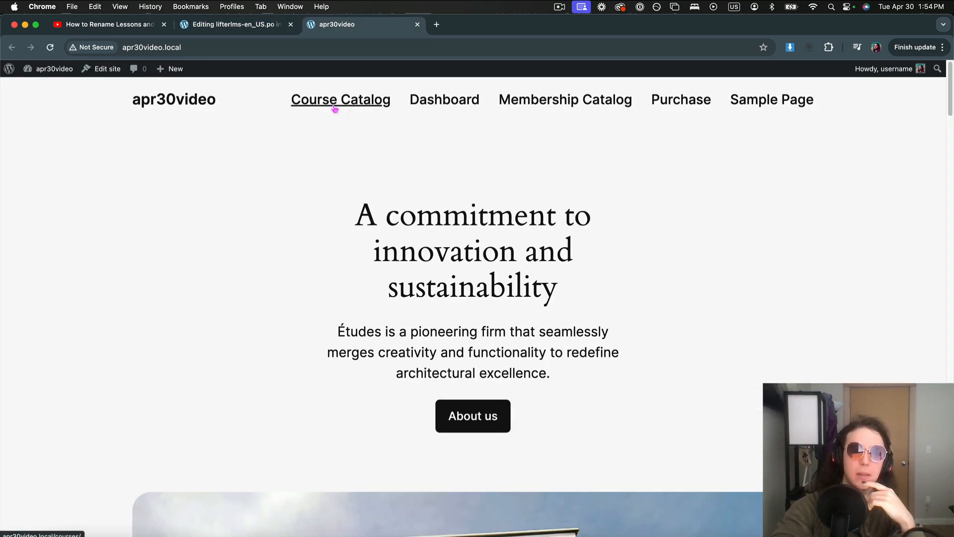
pyautogui.rightClick(60, 73)
pyautogui.click(85, 80)
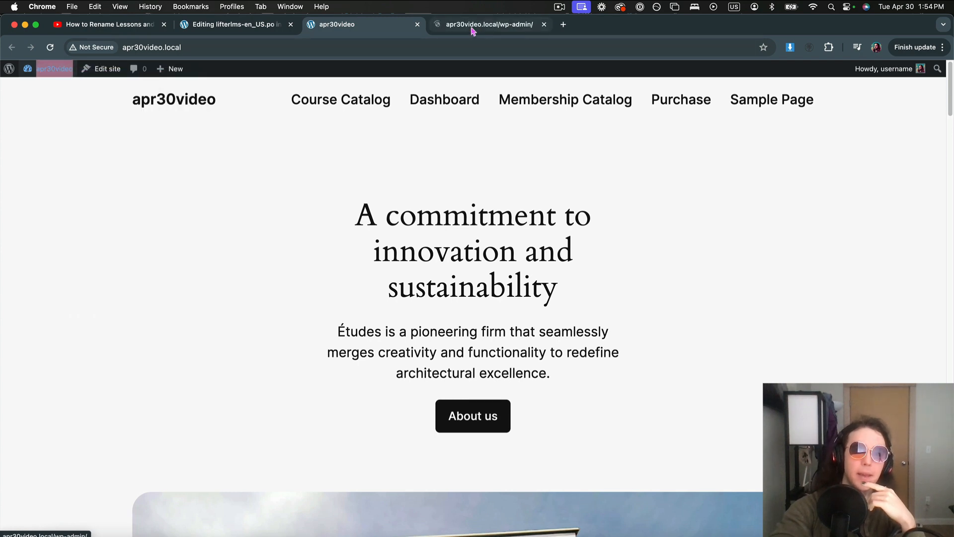
pyautogui.moveTo(477, 24); pyautogui.dragTo(351, 28)
# Step: Add the Kadence theme to the site and activate it
pyautogui.moveTo(45, 327)
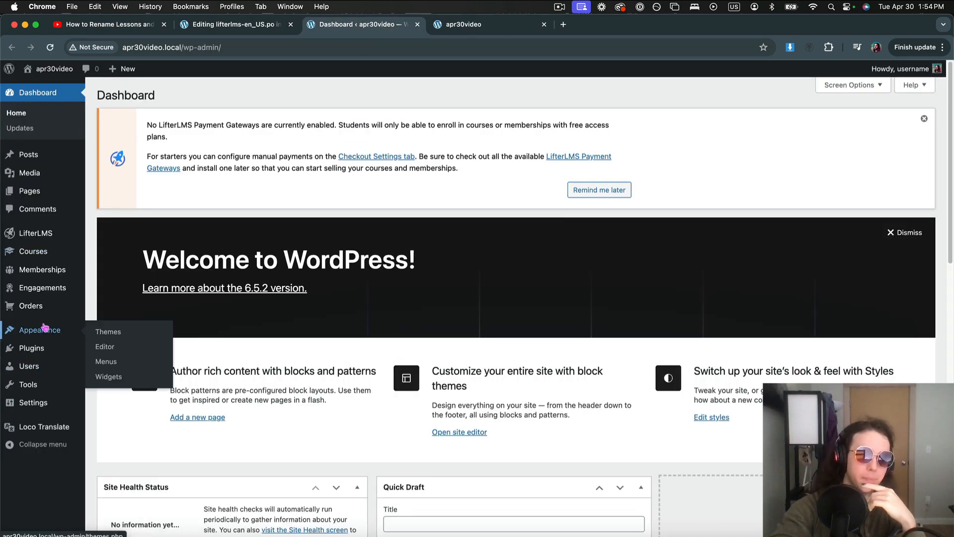
pyautogui.click(143, 333)
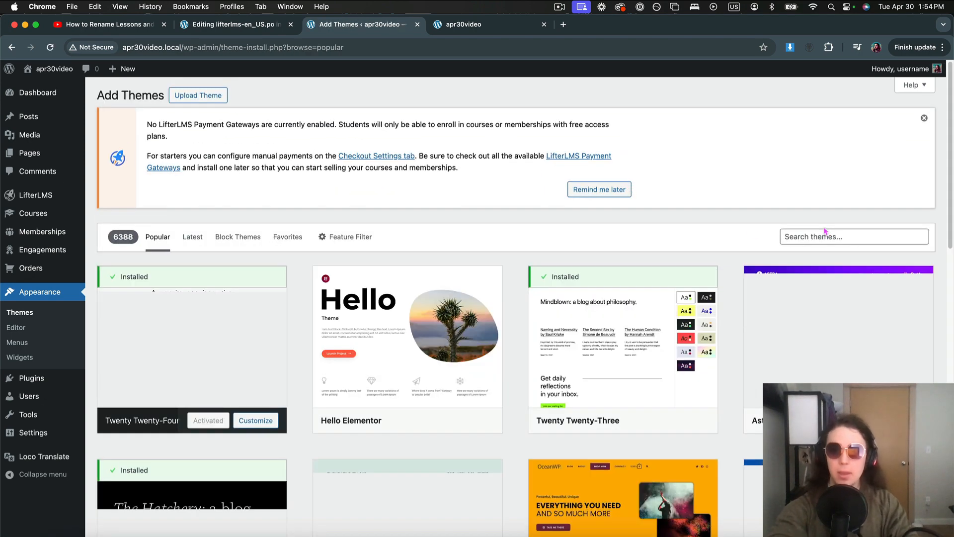
pyautogui.scroll(-5, 516, 344)
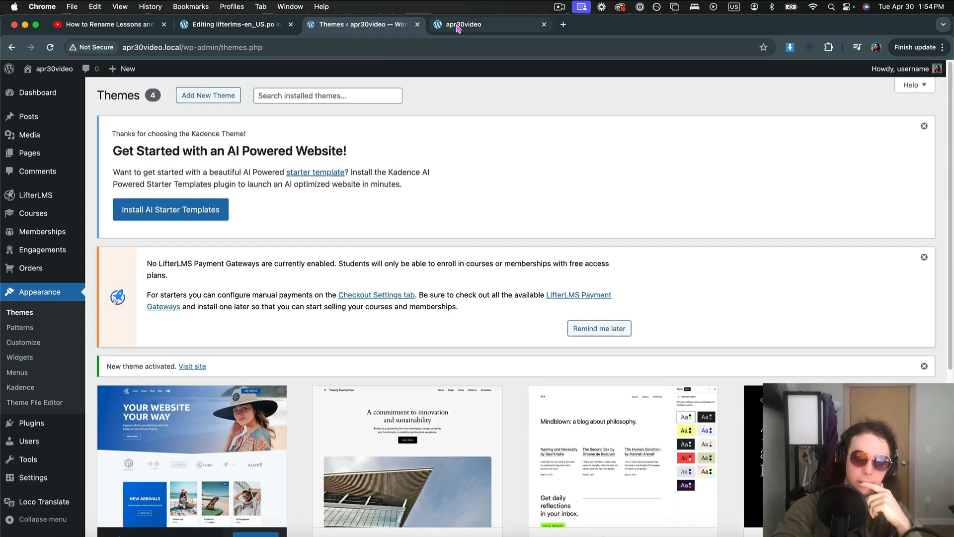
# Step: Open the student Dashboard page on the front end and examine its layout and My Courses heading
pyautogui.click(464, 24)
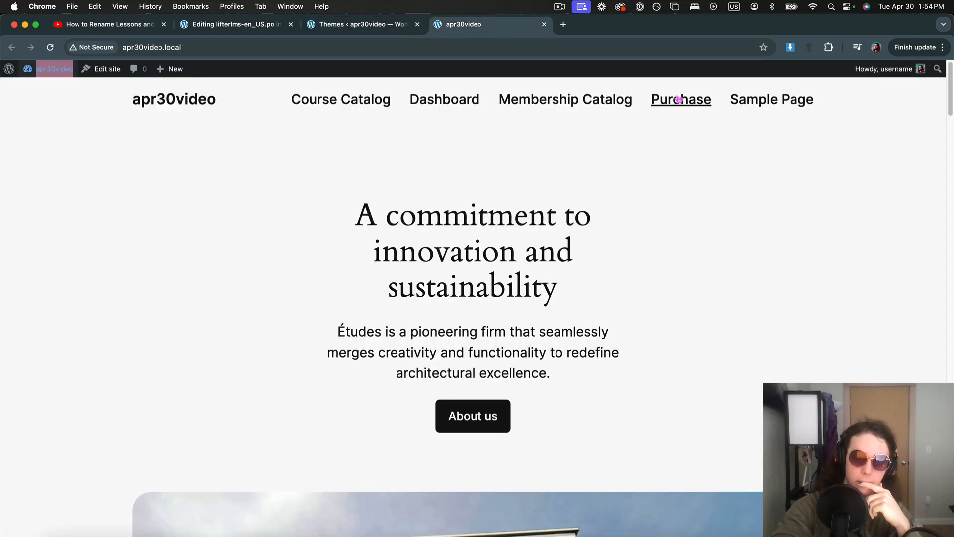
pyautogui.click(427, 98)
pyautogui.scroll(-3, 401, 261)
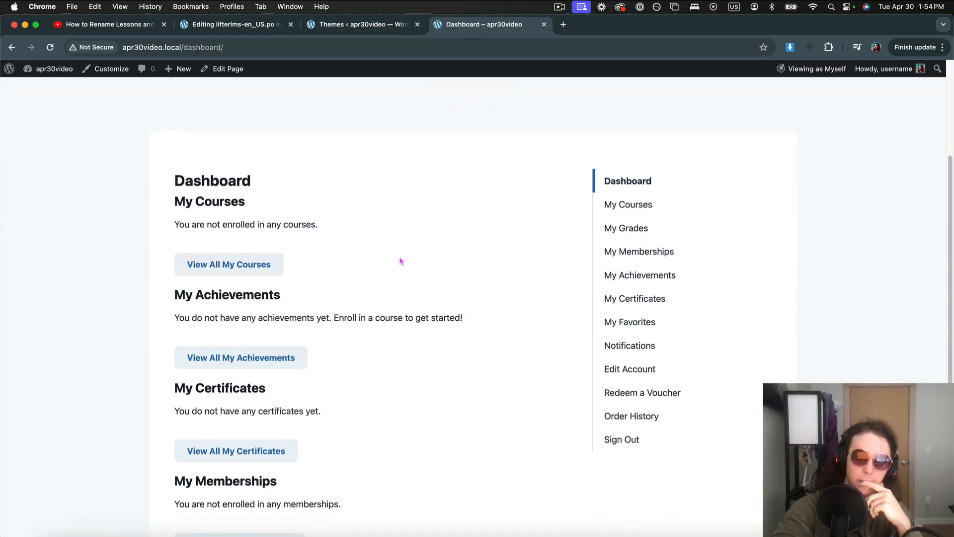
pyautogui.scroll(3, 401, 261)
pyautogui.scroll(-2, 586, 256)
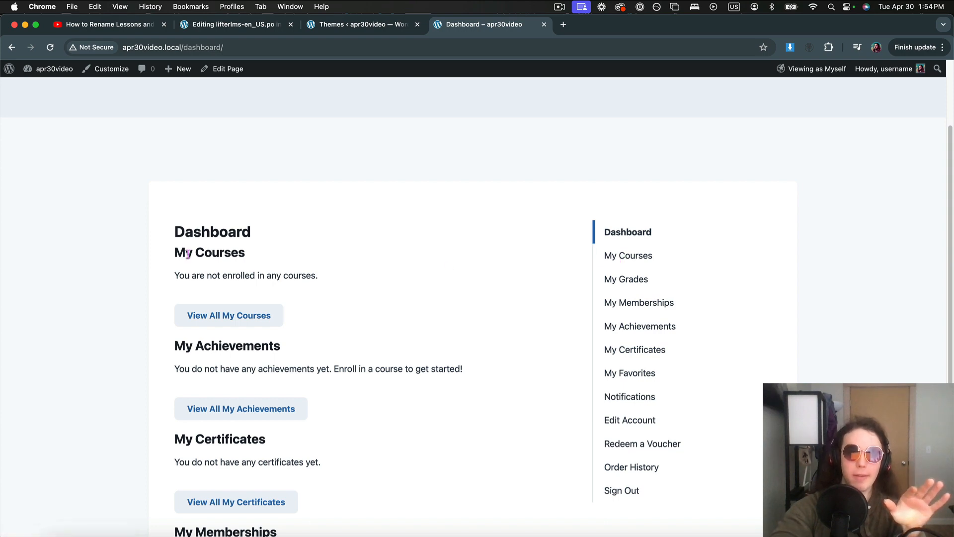
pyautogui.moveTo(186, 253); pyautogui.dragTo(559, 261)
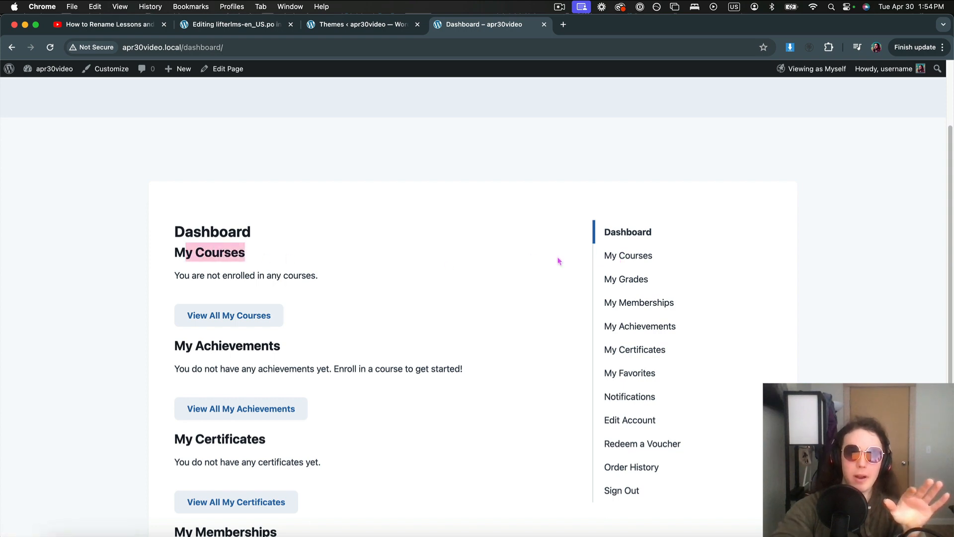
# Step: Find the "My Courses" string in the lifterlms-en_US.po editor, translate it as "My Classes" and save the translations
pyautogui.click(261, 26)
pyautogui.click(366, 289)
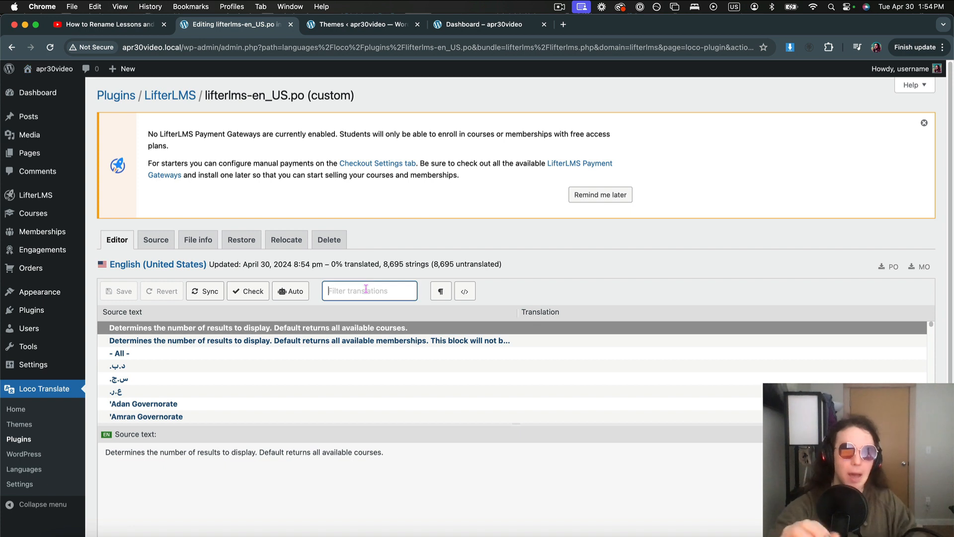
pyautogui.write('my courses')
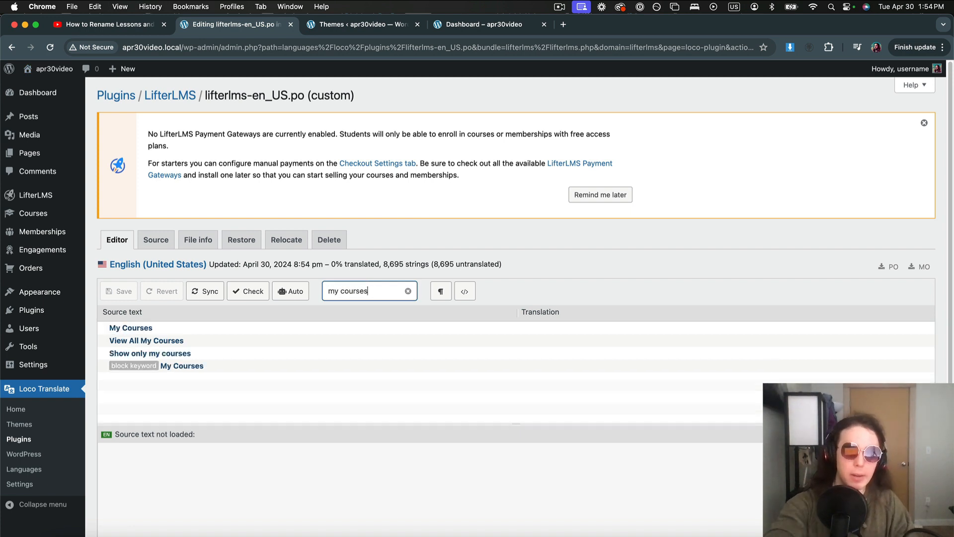
pyautogui.click(134, 332)
pyautogui.scroll(-3, 198, 490)
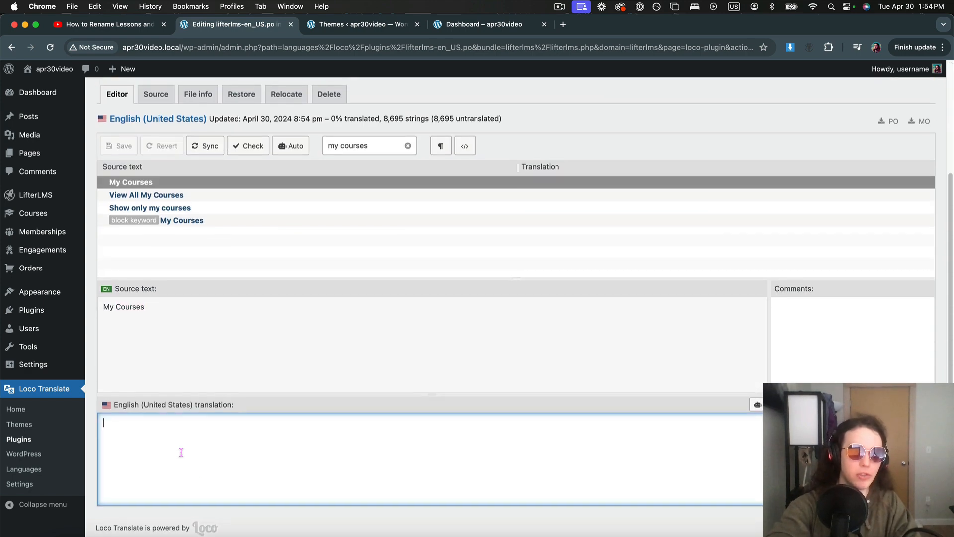
pyautogui.write('My Class')
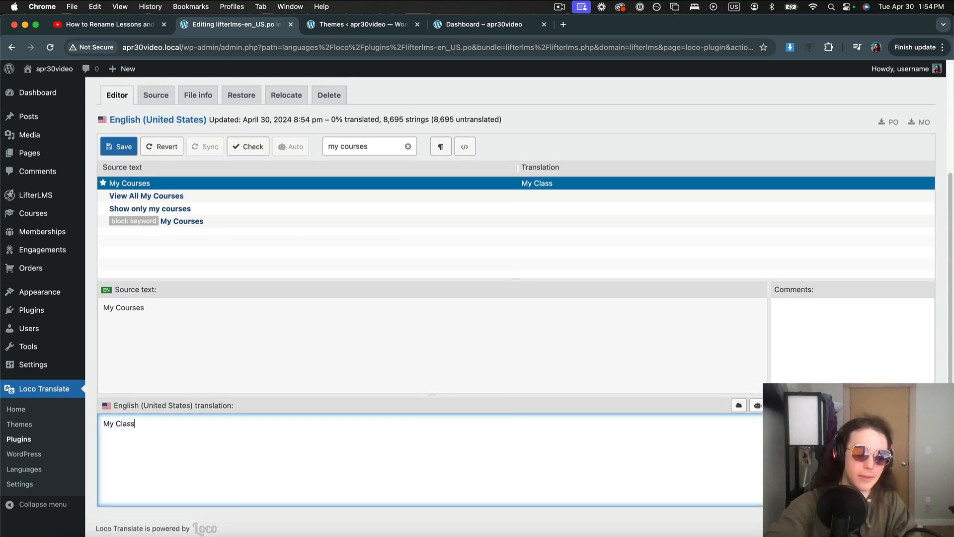
pyautogui.write('es')
pyautogui.click(119, 146)
# Step: Reload the front-end student Dashboard and check the course wording in the first heading, the side navigation and the view-all button
pyautogui.click(449, 30)
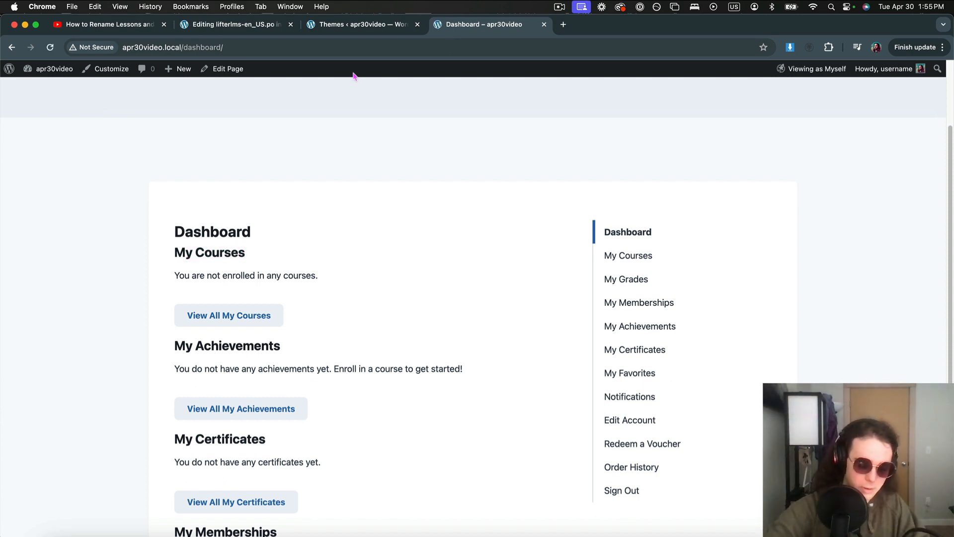
pyautogui.press('super+r')
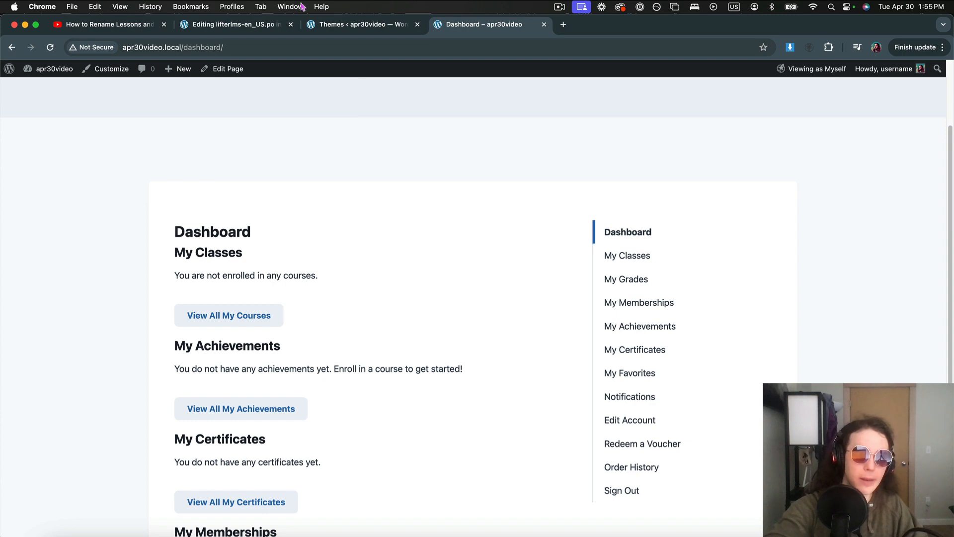
pyautogui.moveTo(177, 248); pyautogui.dragTo(303, 254)
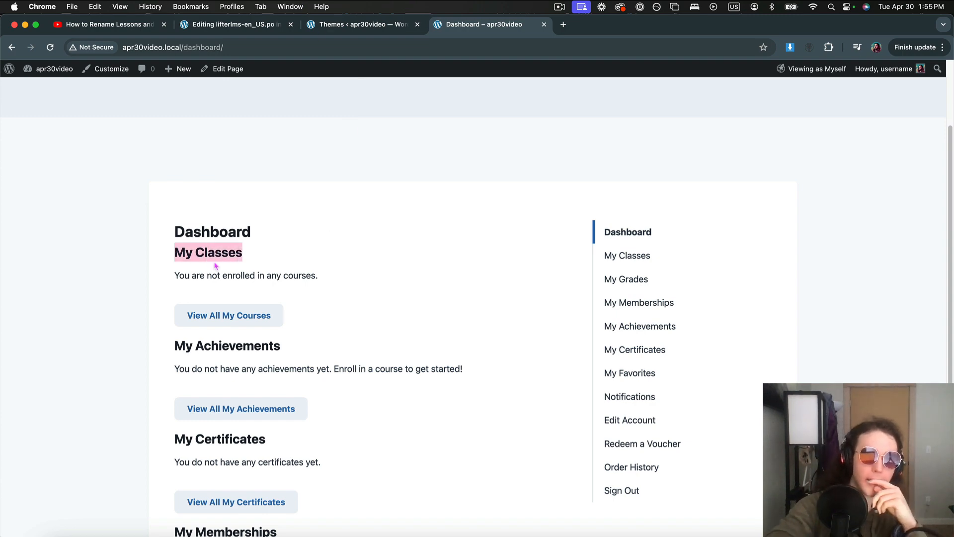
pyautogui.scroll(5, 216, 266)
pyautogui.hscroll(10, 216, 266)
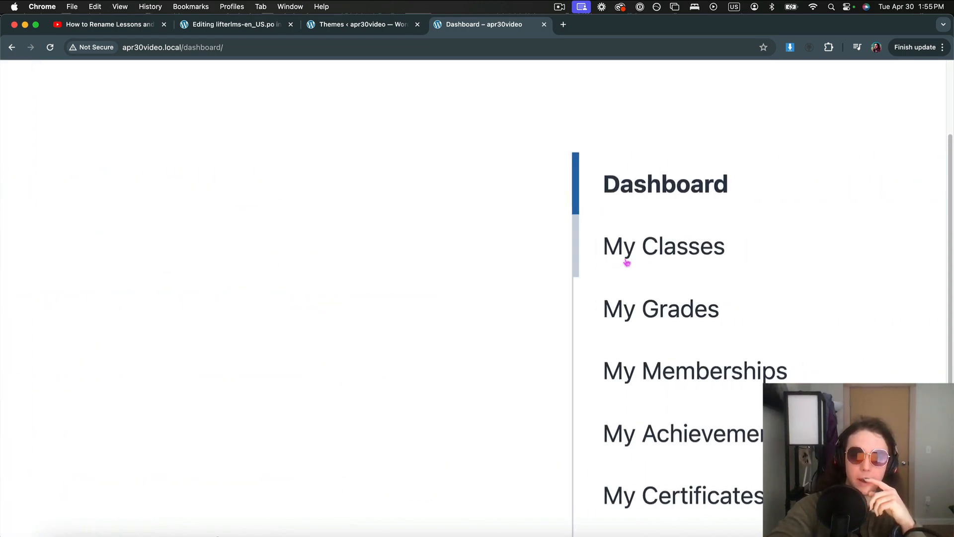
pyautogui.scroll(-5, 626, 262)
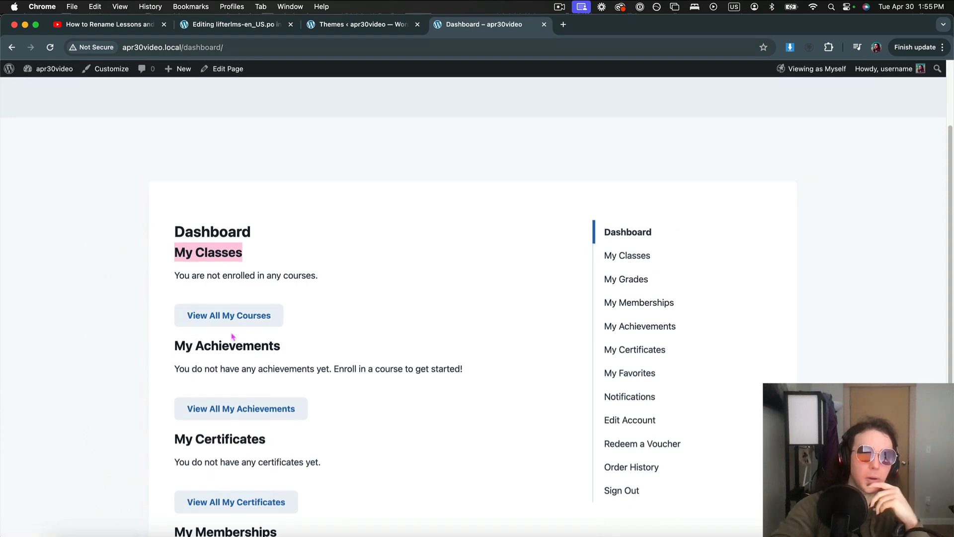
pyautogui.scroll(3, 232, 337)
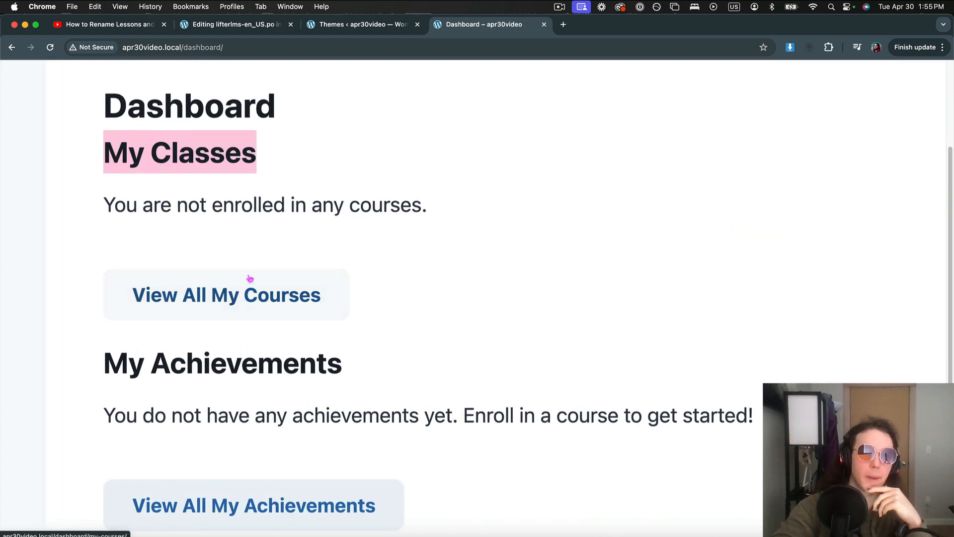
# Step: Filter the LifterLMS translation strings by "view all my courses" and select the "View All My Courses" string
pyautogui.click(241, 26)
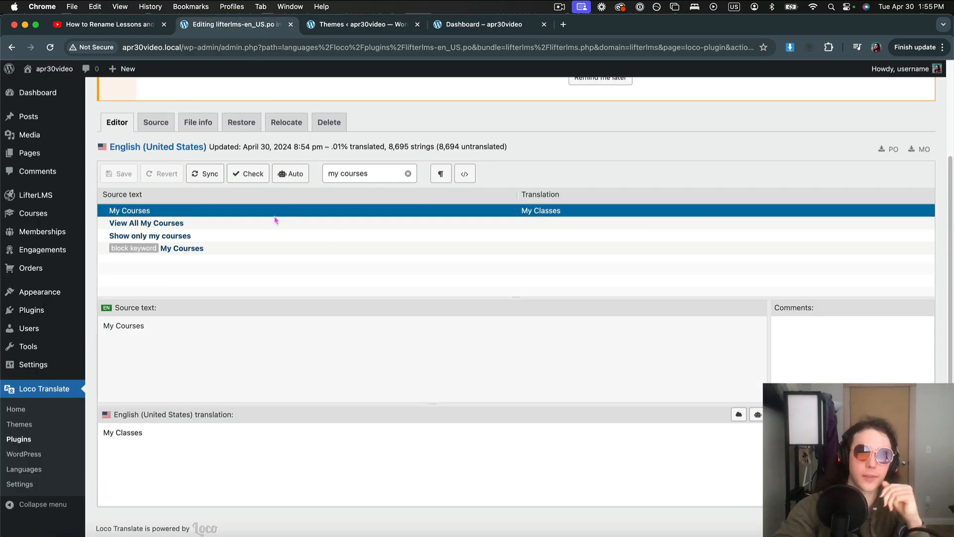
pyautogui.tripleClick(352, 170)
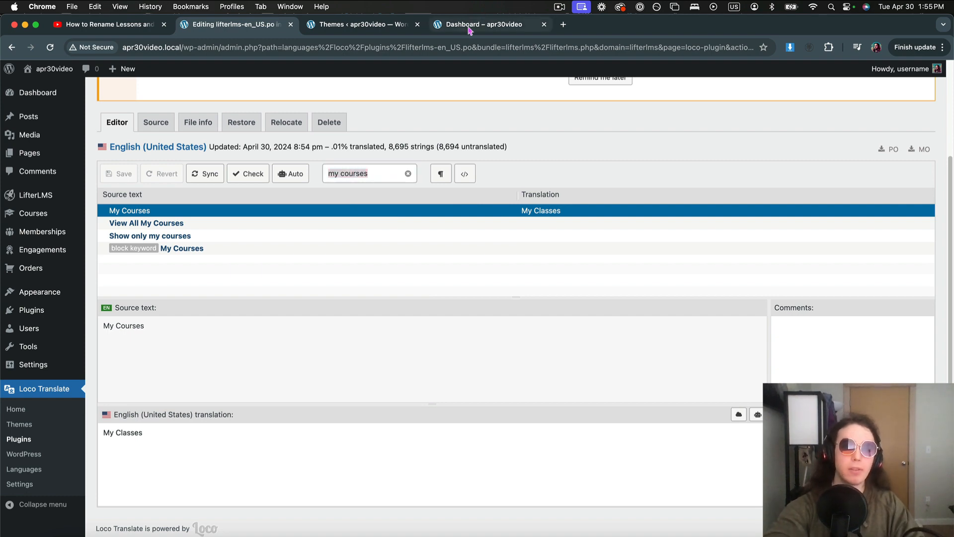
pyautogui.click(475, 24)
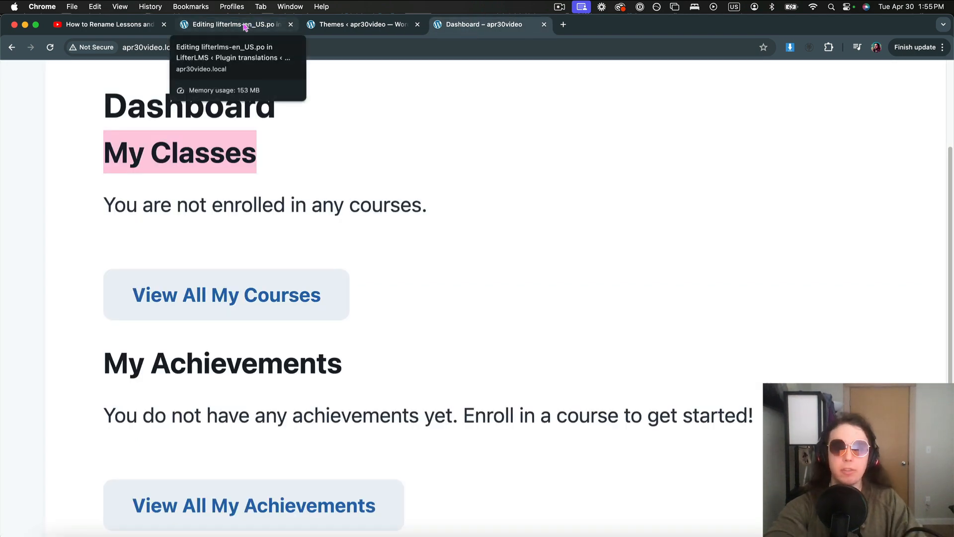
pyautogui.click(245, 27)
pyautogui.write('view ')
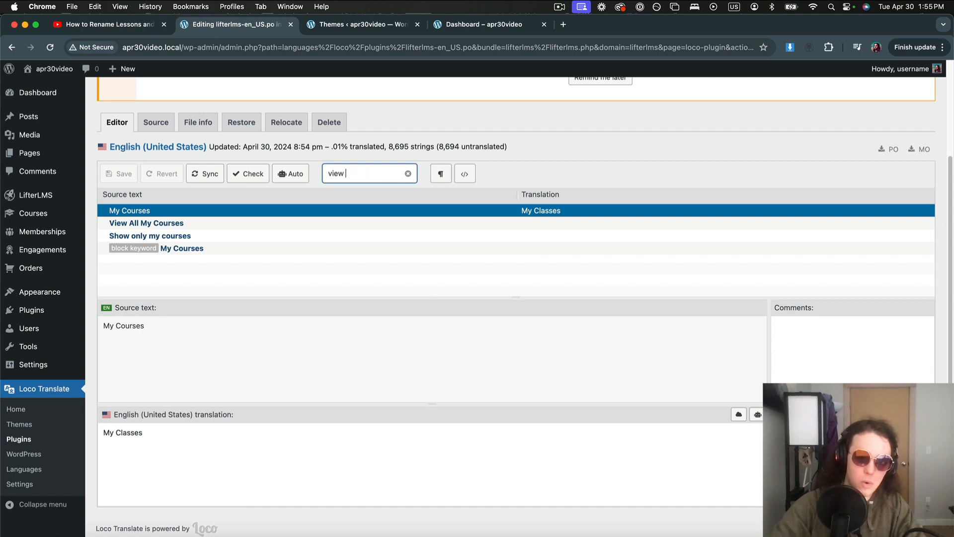
pyautogui.write('all my courses')
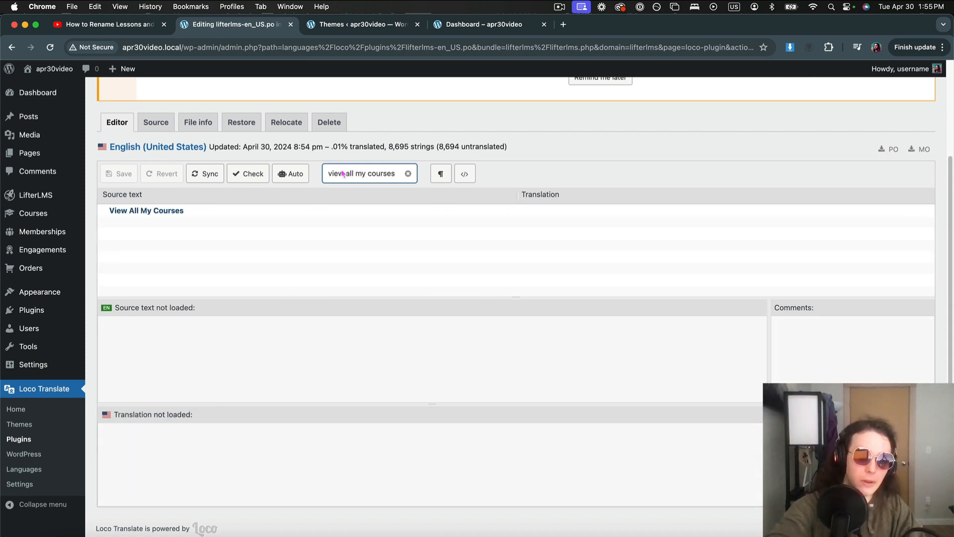
pyautogui.click(233, 223)
pyautogui.click(189, 211)
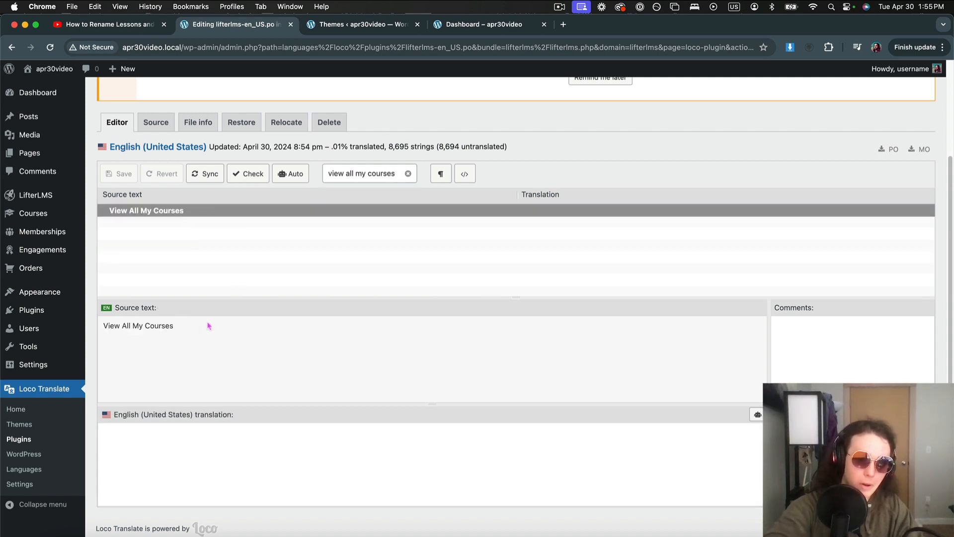
# Step: Copy the source text into the translation, change it to "View All My Classes" and save
pyautogui.tripleClick(170, 327)
pyautogui.press('super+c')
pyautogui.click(178, 450)
pyautogui.press('super+v')
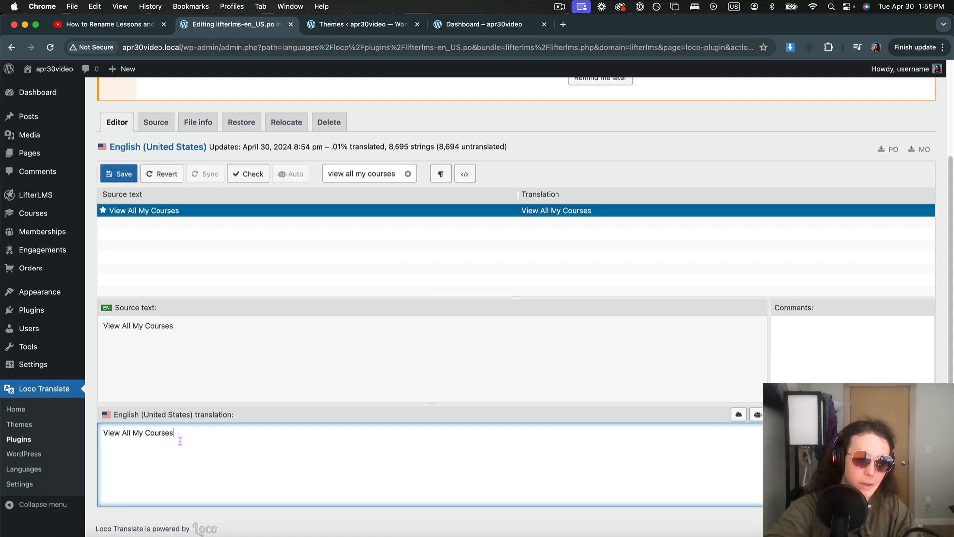
pyautogui.doubleClick(168, 433)
pyautogui.write('Class')
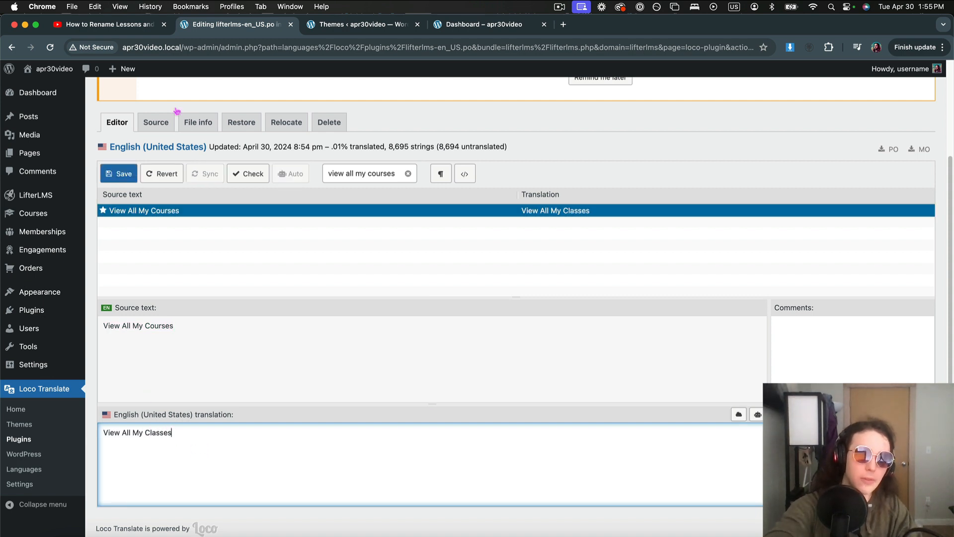
pyautogui.click(119, 173)
# Step: Reload the front-end student Dashboard and check the wording of the view-all button under My Classes
pyautogui.click(462, 24)
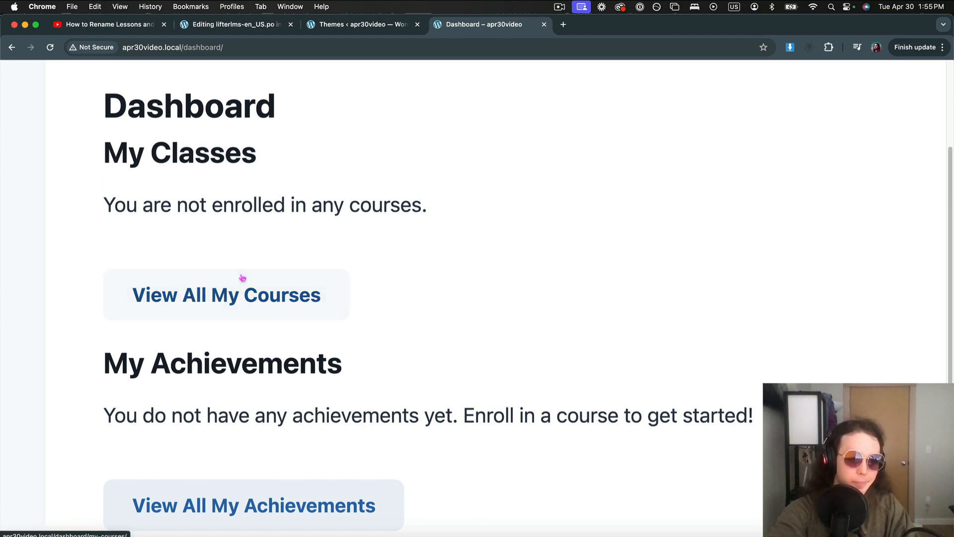
pyautogui.press('super+r')
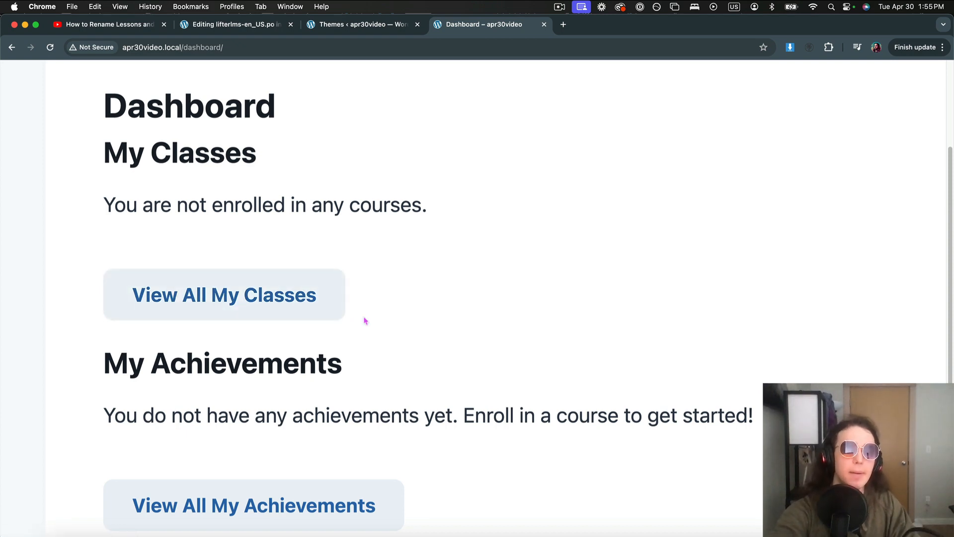
pyautogui.scroll(-5, 365, 321)
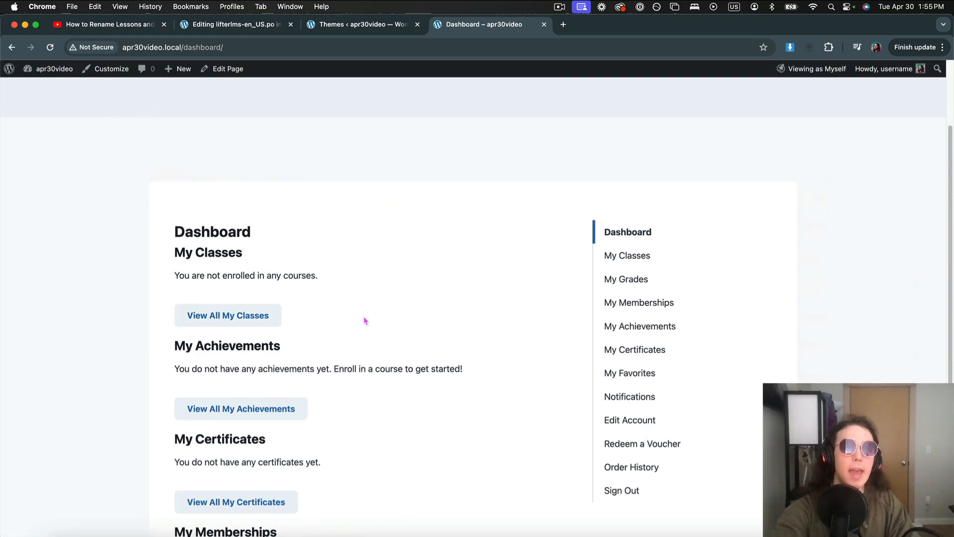
# Step: Open the WordPress admin dashboard from the site and examine the Courses menu with its submenu entries
pyautogui.click(65, 70)
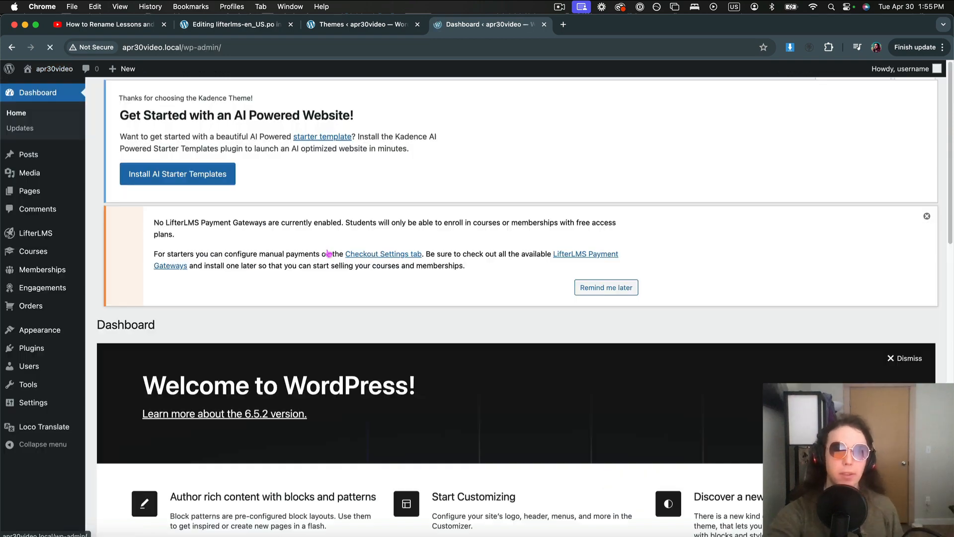
pyautogui.moveTo(36, 252)
pyautogui.scroll(5, 38, 252)
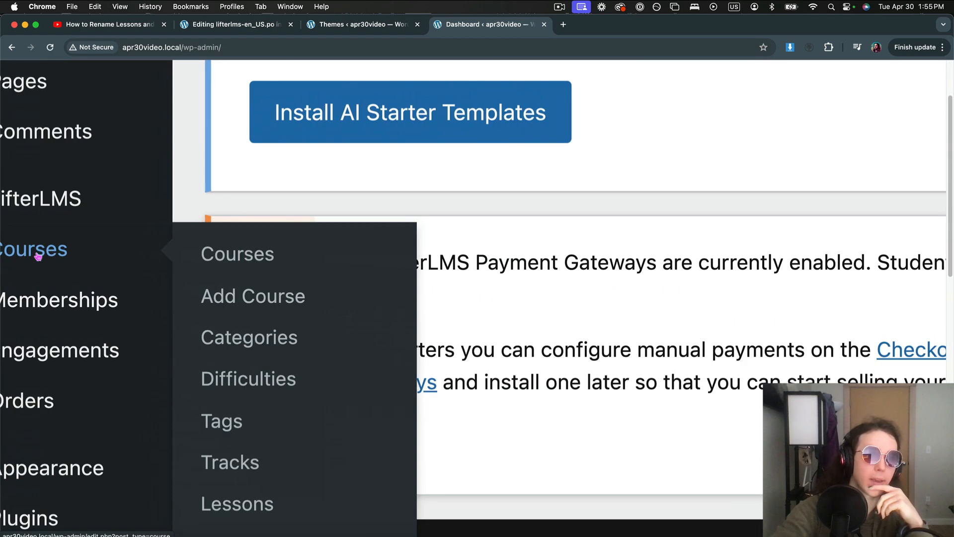
# Step: Filter the LifterLMS translation strings by "courses" and find the "Courses" string with the "Admin menu name" context
pyautogui.click(263, 25)
pyautogui.moveTo(396, 174); pyautogui.dragTo(328, 174)
pyautogui.write('cur')
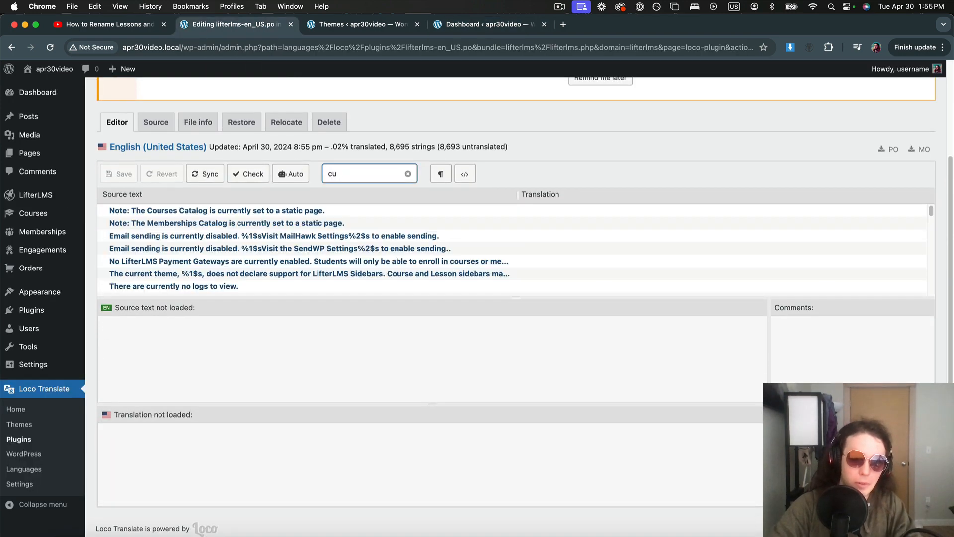
pyautogui.press('BackSpace')
pyautogui.write('ourses')
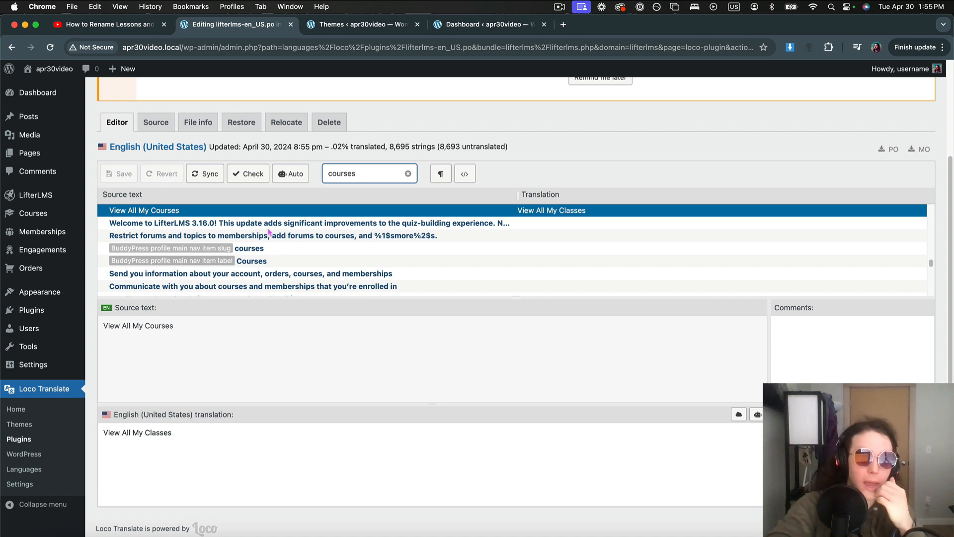
pyautogui.scroll(-10, 268, 231)
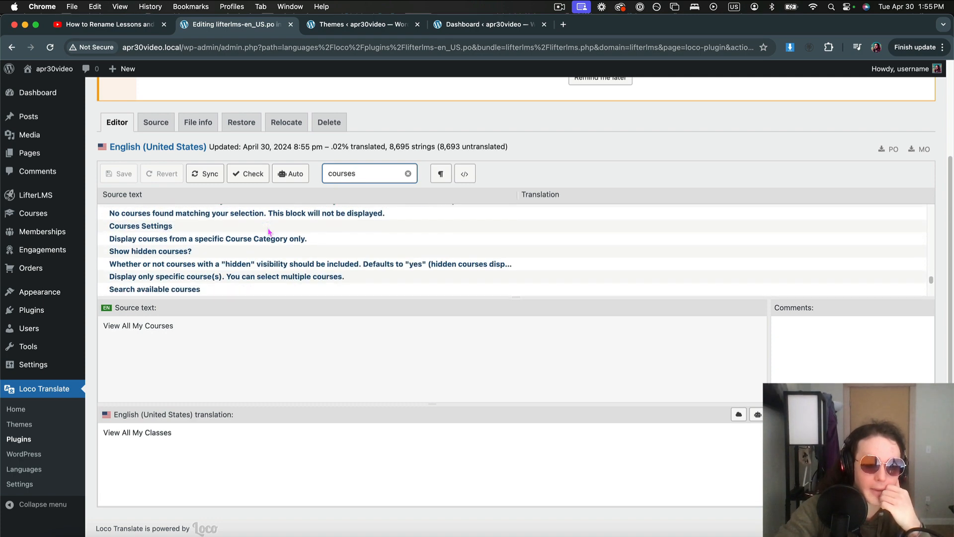
pyautogui.scroll(-5, 269, 232)
pyautogui.scroll(-1, 266, 234)
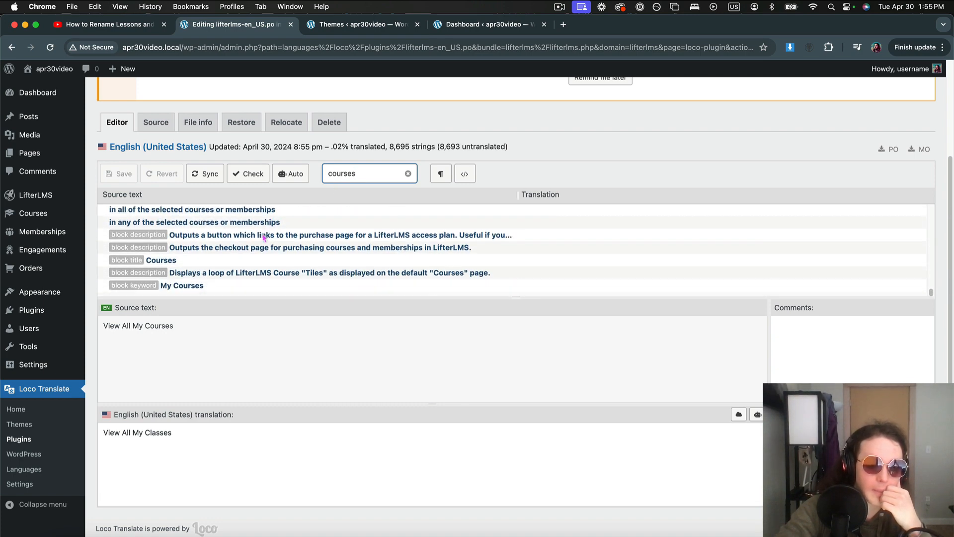
pyautogui.scroll(-10, 259, 243)
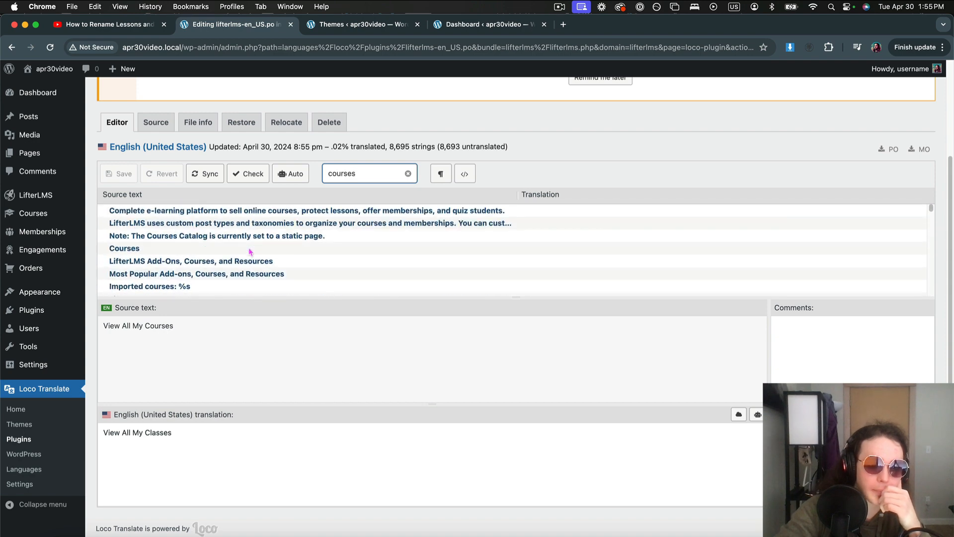
pyautogui.scroll(-10, 249, 252)
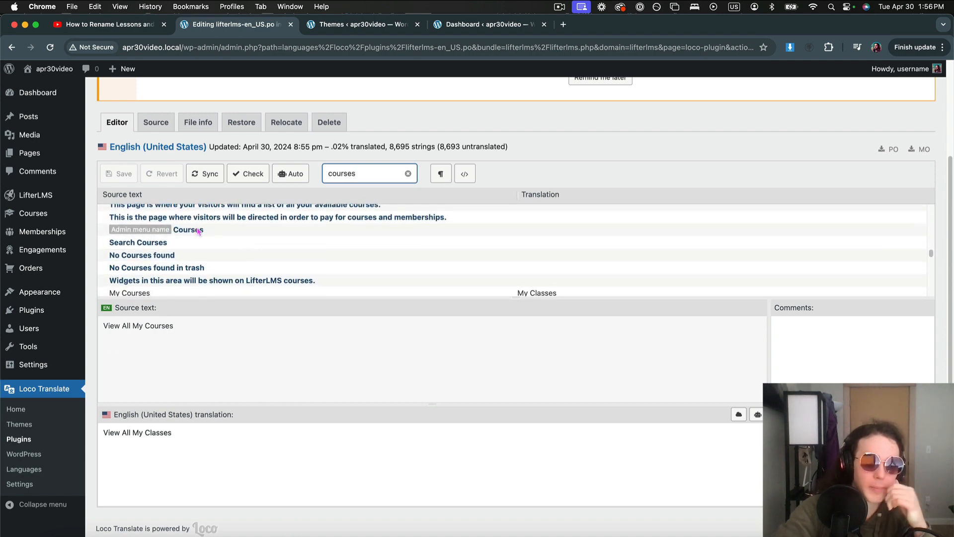
# Step: Translate the "Courses" admin menu name string as "Classes" and save the translation file
pyautogui.click(198, 230)
pyautogui.click(181, 451)
pyautogui.write('Cla')
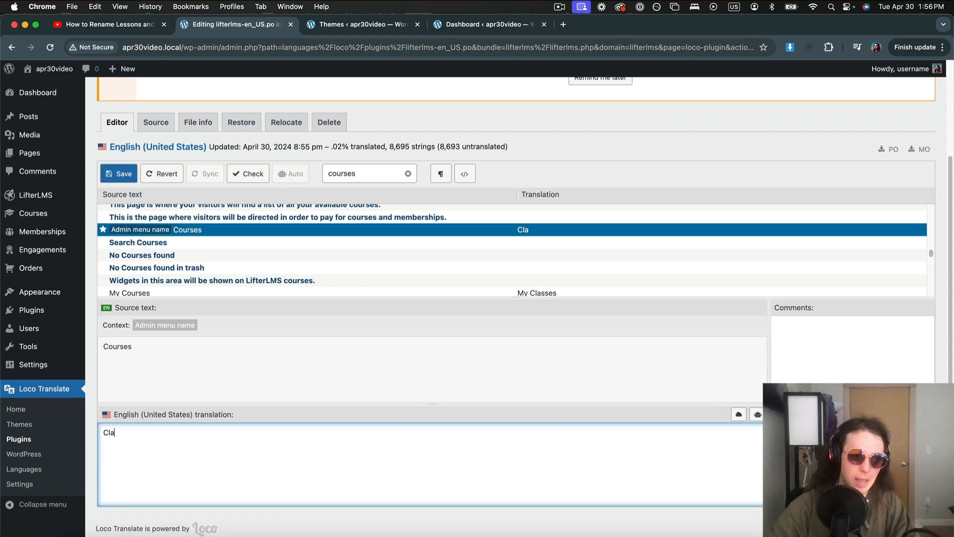
pyautogui.write('sses')
pyautogui.press('super+s')
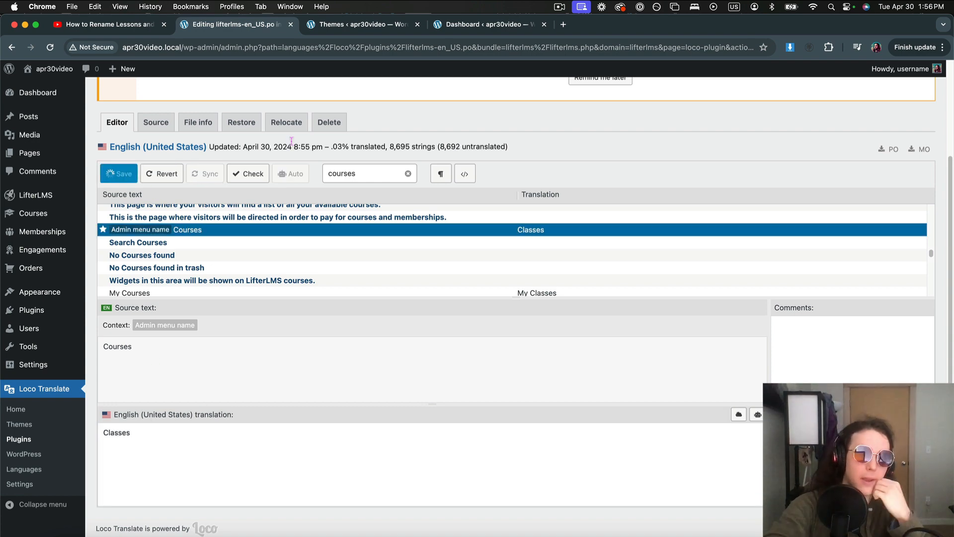
# Step: Reload the WordPress admin dashboard, check the wording of the course menu and its submenu, and return to the translation editor
pyautogui.press('super+4')
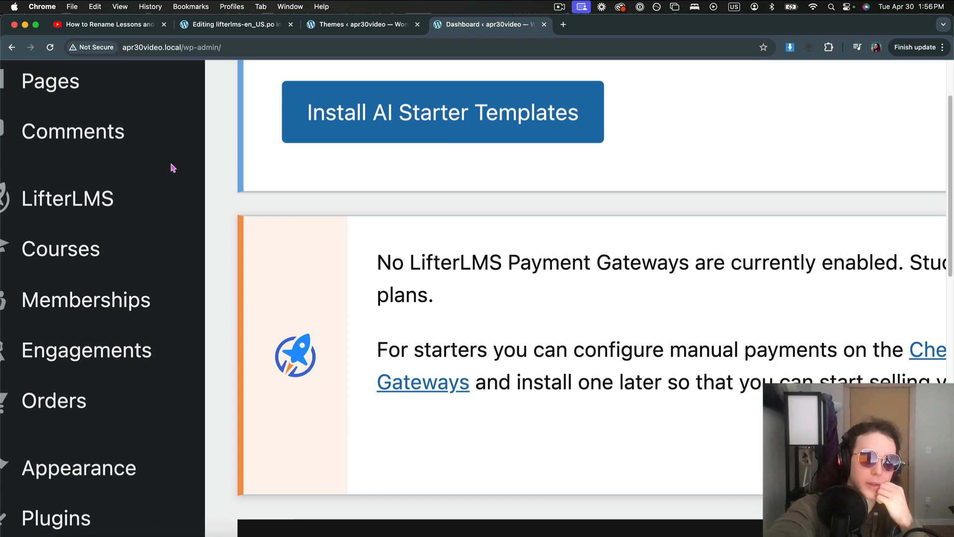
pyautogui.moveTo(160, 223)
pyautogui.press('super+r')
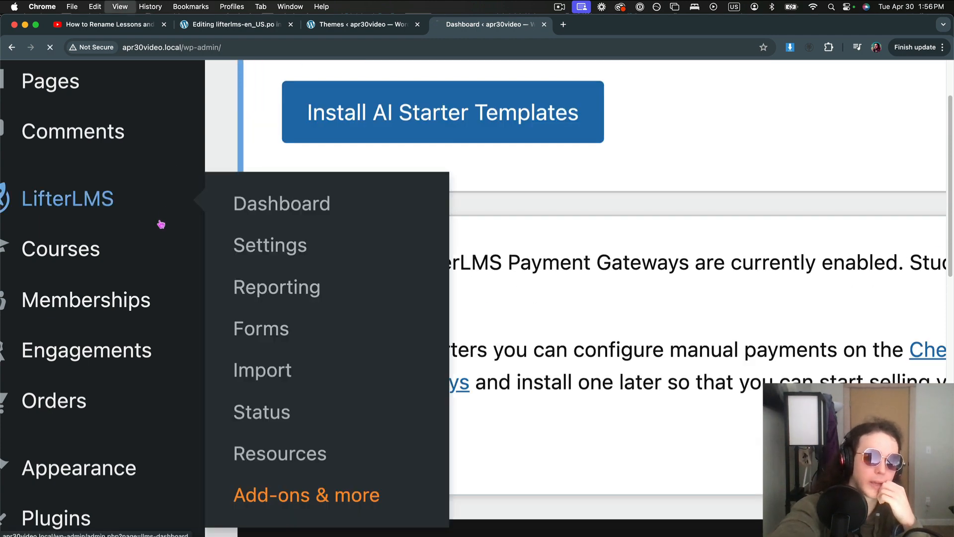
pyautogui.moveTo(190, 256)
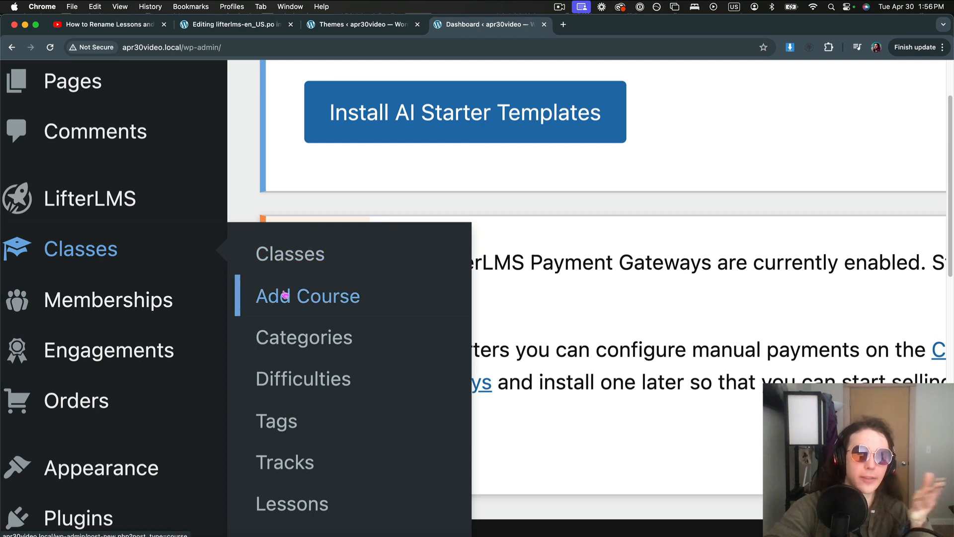
pyautogui.click(338, 26)
pyautogui.click(238, 30)
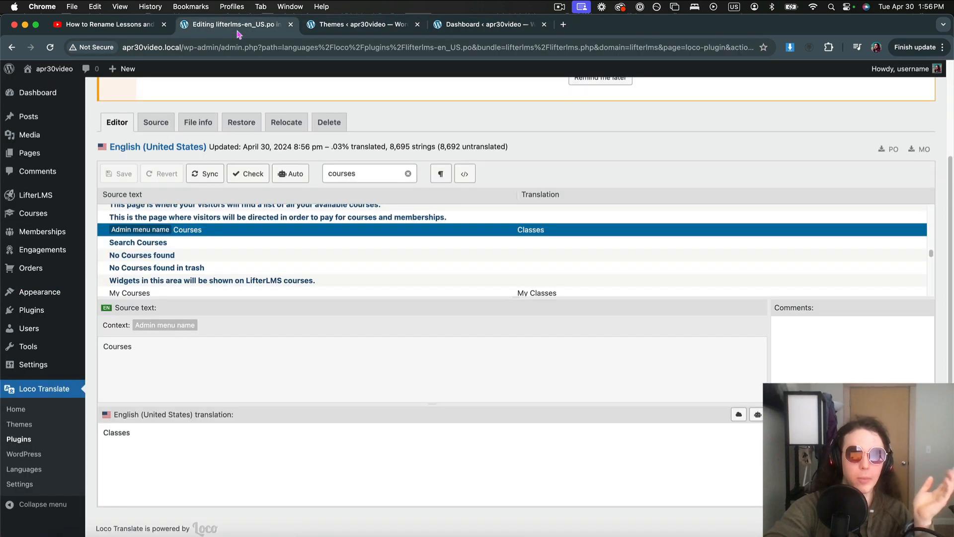
# Step: Filter the LifterLMS strings by "add course", translate the "Add Course" string as "Add Class", and save the translation file
pyautogui.doubleClick(349, 179)
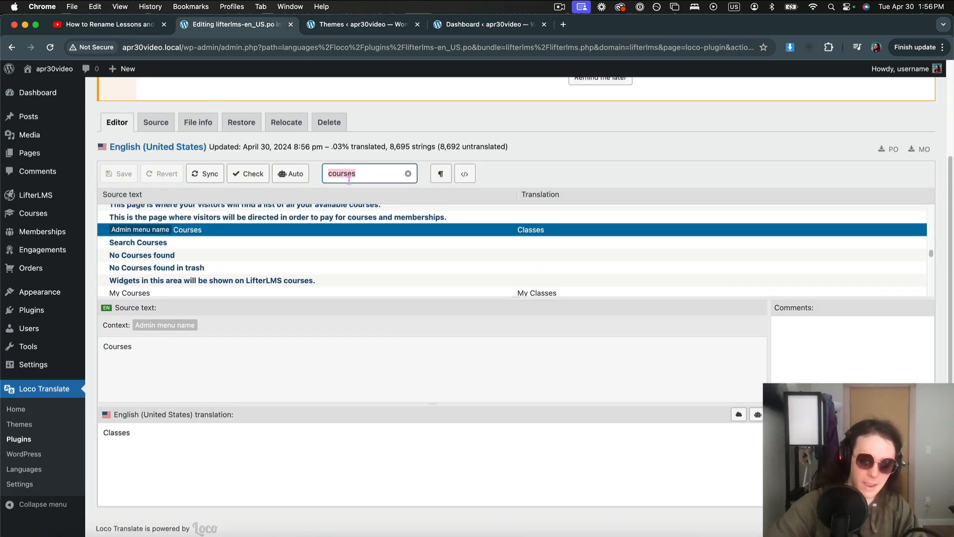
pyautogui.write('add course')
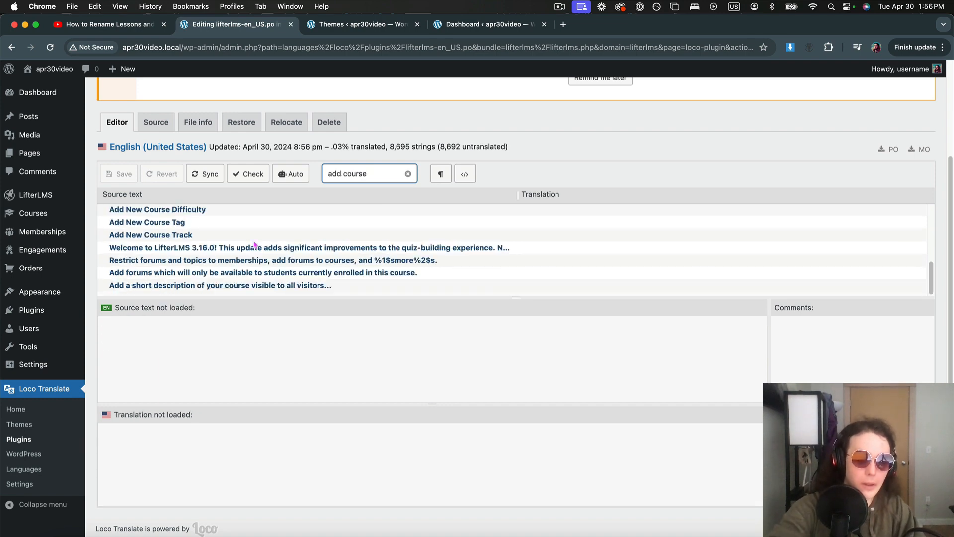
pyautogui.scroll(4, 254, 244)
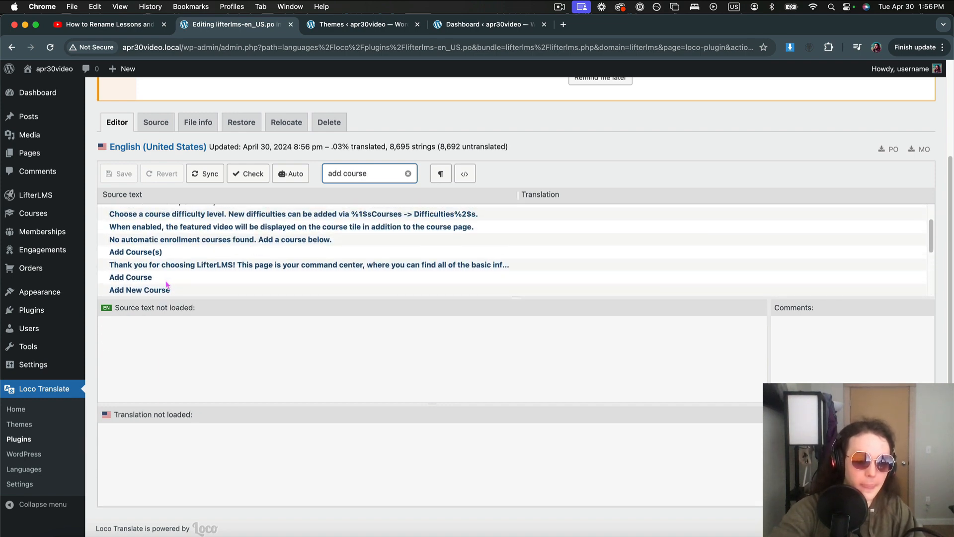
pyautogui.click(164, 280)
pyautogui.write('Add Class')
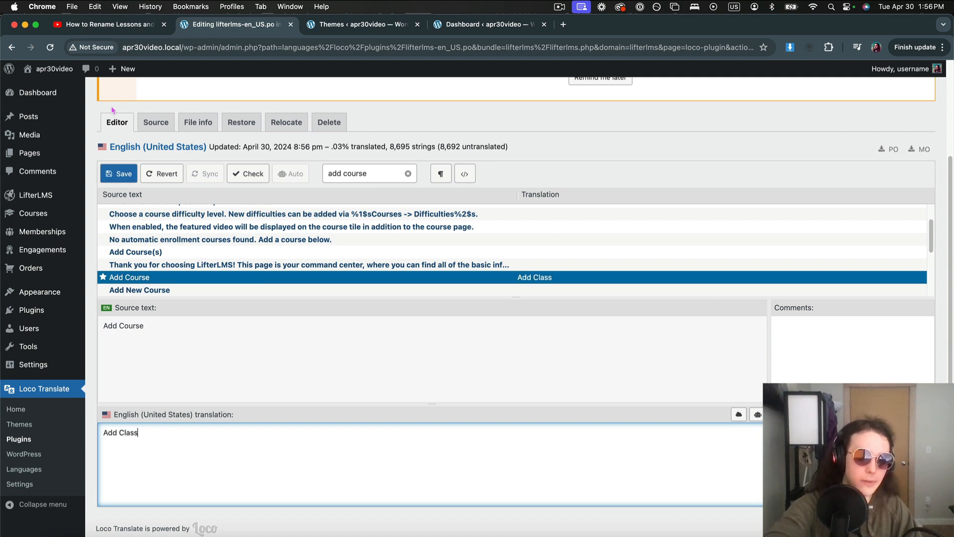
pyautogui.click(120, 174)
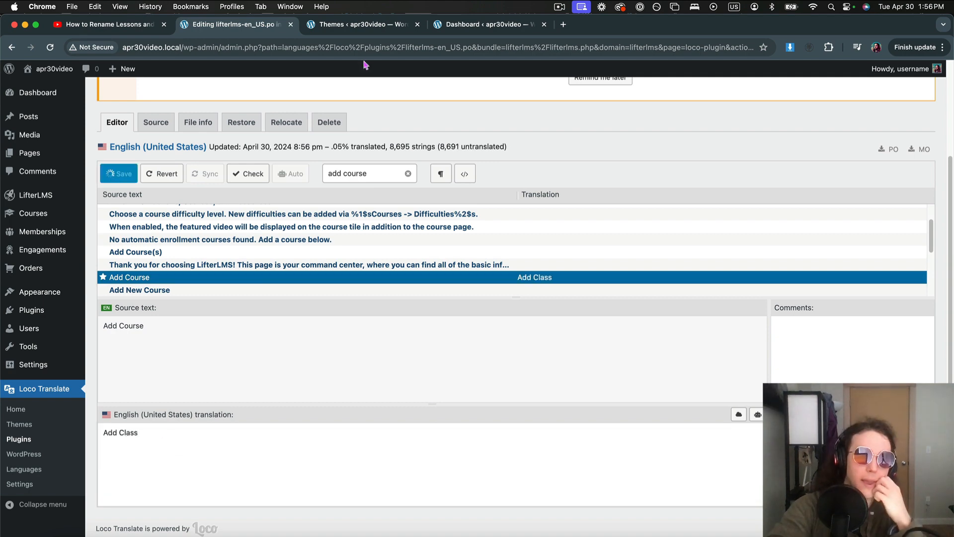
# Step: Check the Classes submenu on the admin dashboard, open the add-new entry, and dismiss the block editor welcome guide
pyautogui.click(460, 24)
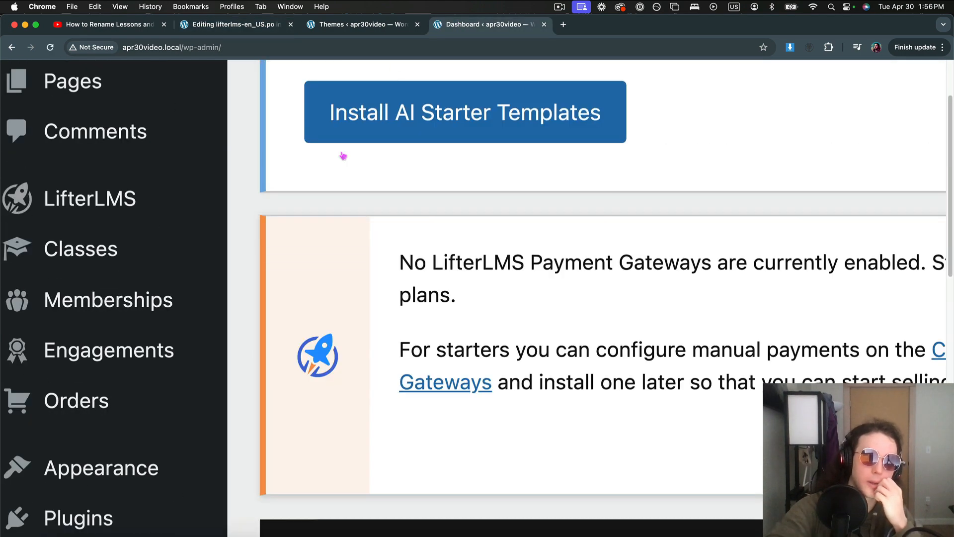
pyautogui.moveTo(192, 252)
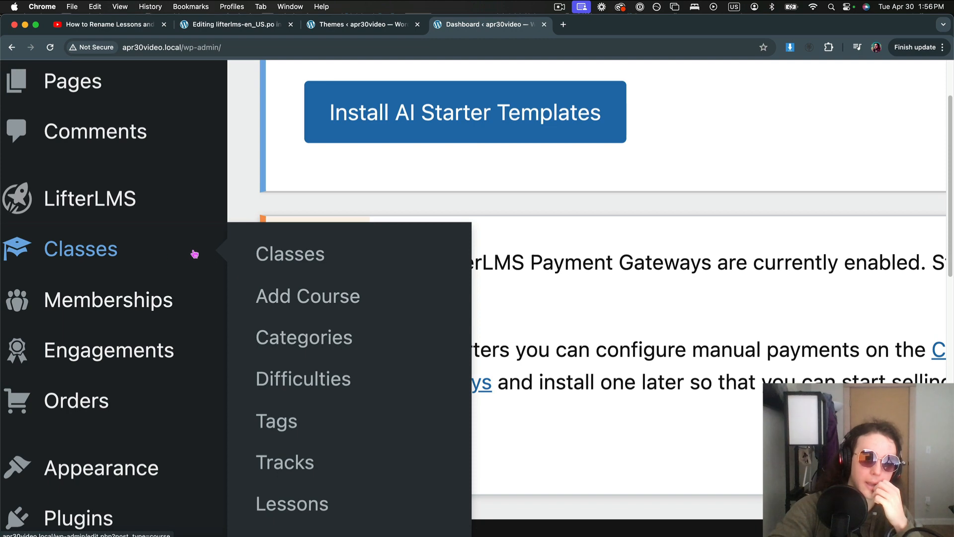
pyautogui.click(293, 301)
pyautogui.moveTo(144, 249)
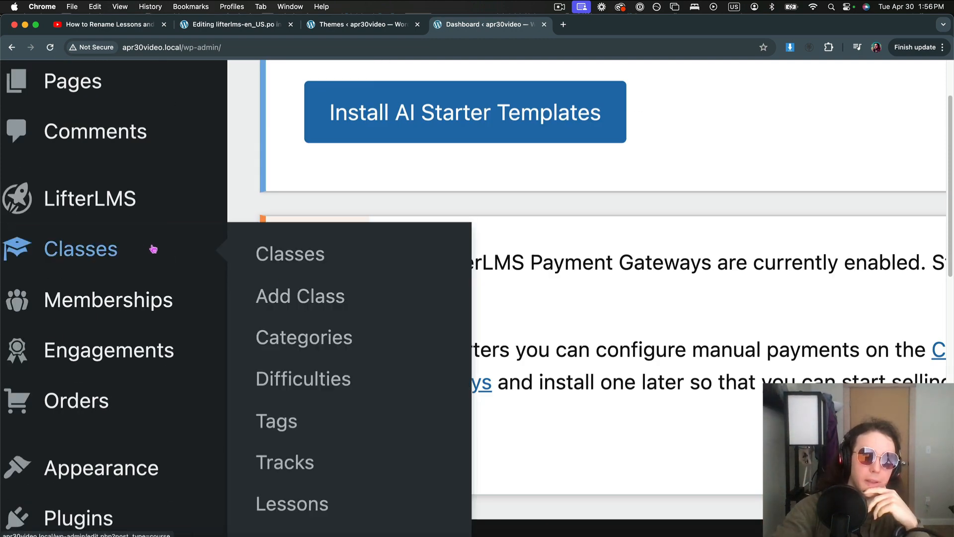
pyautogui.click(284, 297)
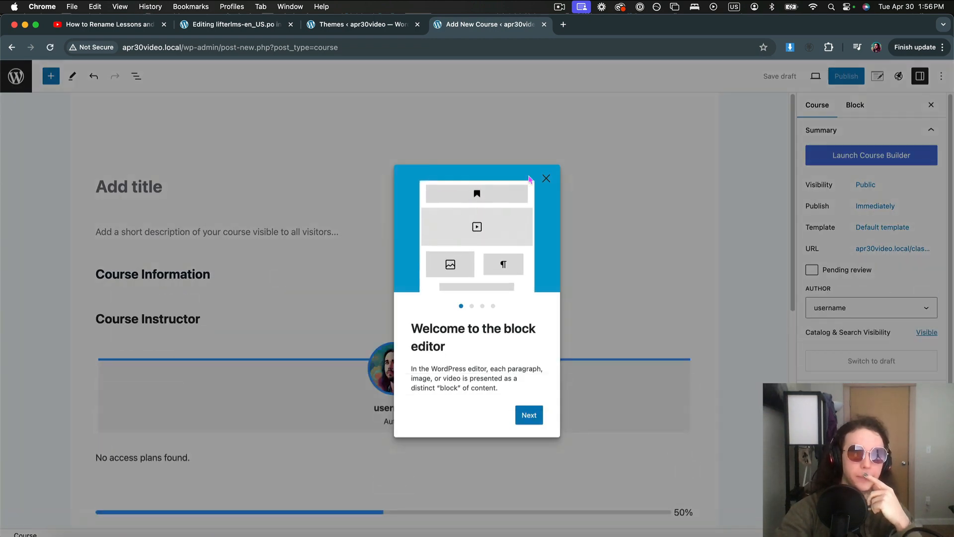
pyautogui.click(543, 177)
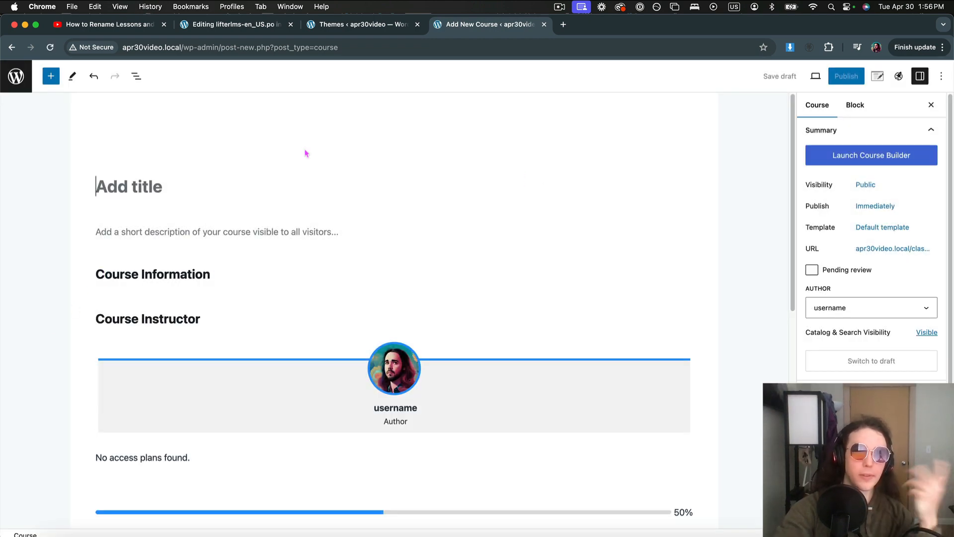
# Step: Return to the LifterLMS translation editor and close the unneeded Themes browser tab
pyautogui.click(344, 26)
pyautogui.click(256, 23)
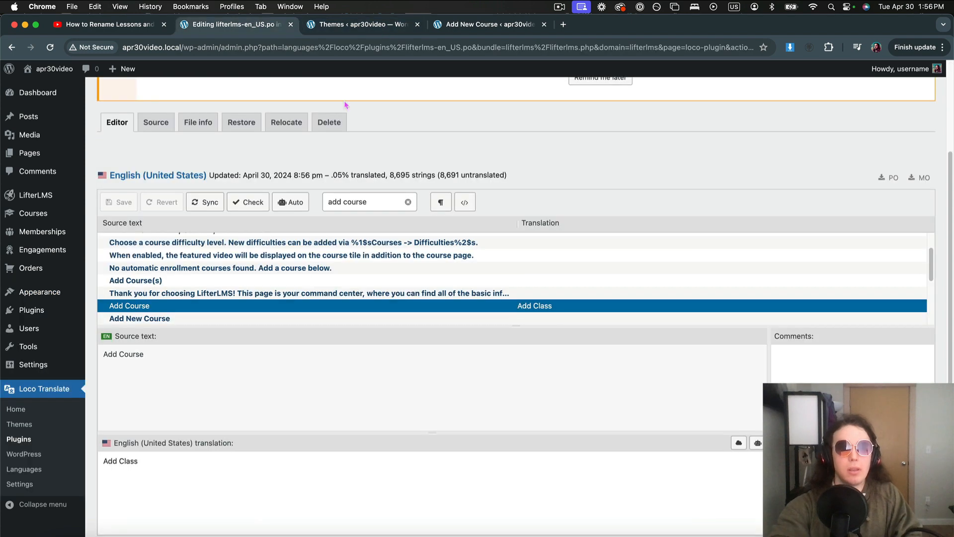
pyautogui.click(418, 24)
# Step: Filter the LifterLMS translation strings by "course information"
pyautogui.doubleClick(355, 175)
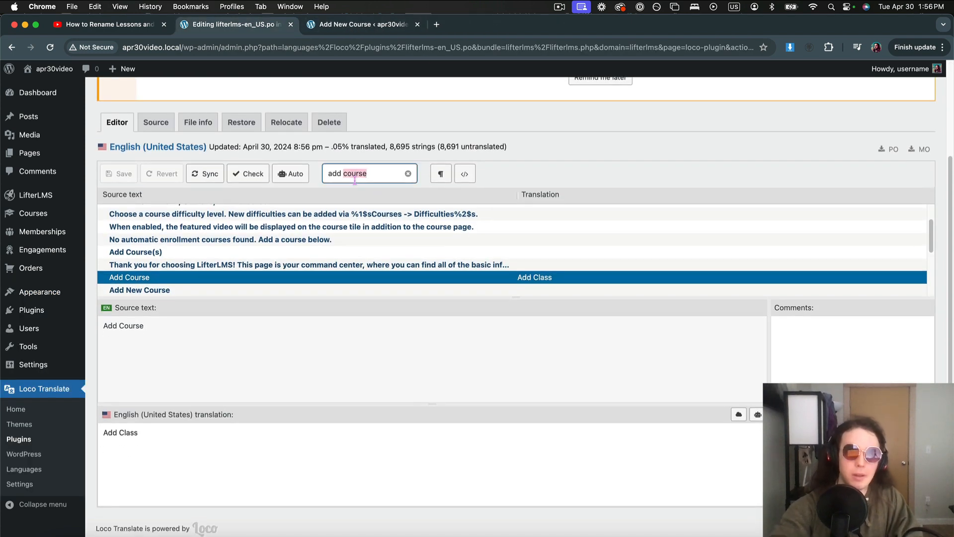
pyautogui.press('BackSpace')
pyautogui.press('BackSpace')
pyautogui.press('BackSpace')
pyautogui.press('BackSpace')
pyautogui.press('BackSpace')
pyautogui.write('course infomr')
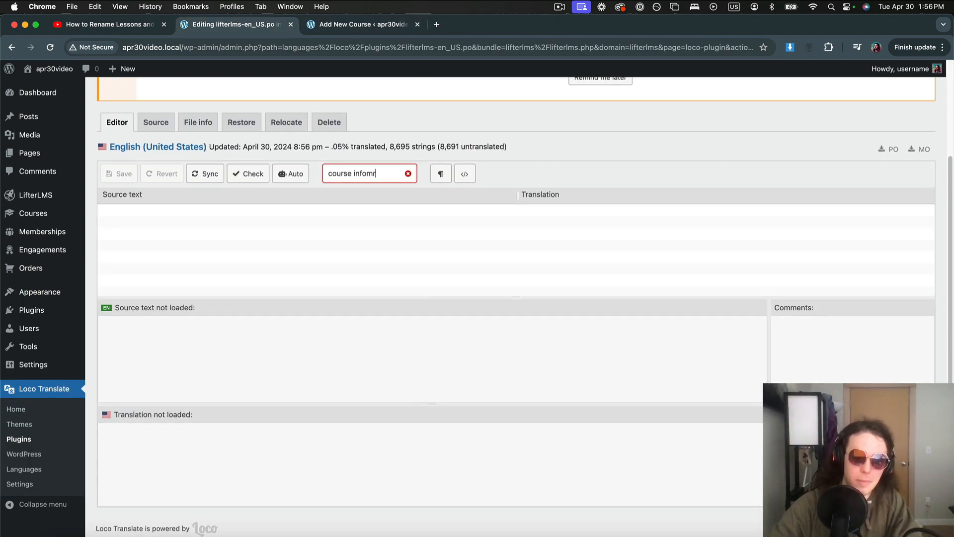
pyautogui.press('BackSpace')
pyautogui.press('BackSpace')
pyautogui.press('BackSpace')
pyautogui.press('BackSpace')
pyautogui.press('BackSpace')
pyautogui.press('BackSpace')
pyautogui.press('BackSpace')
pyautogui.write('inform')
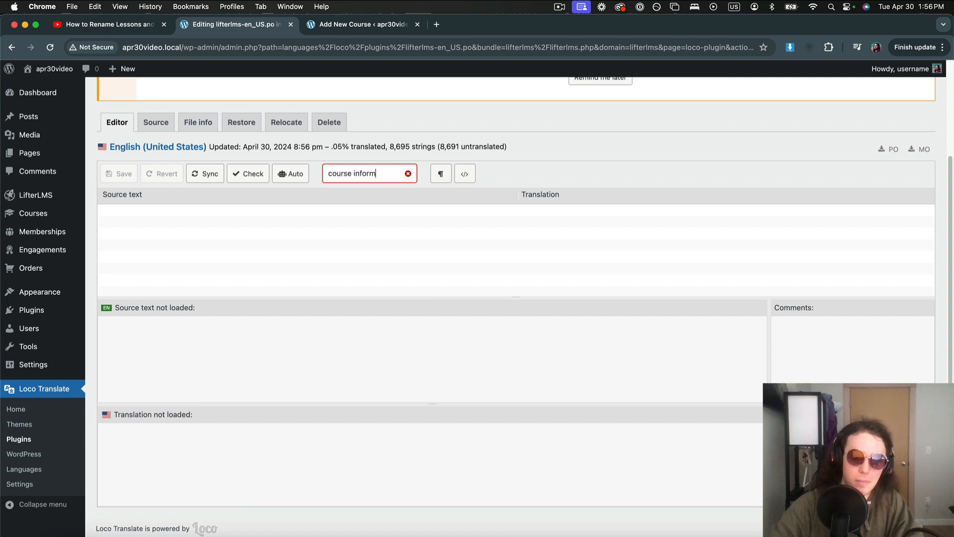
pyautogui.write('ation')
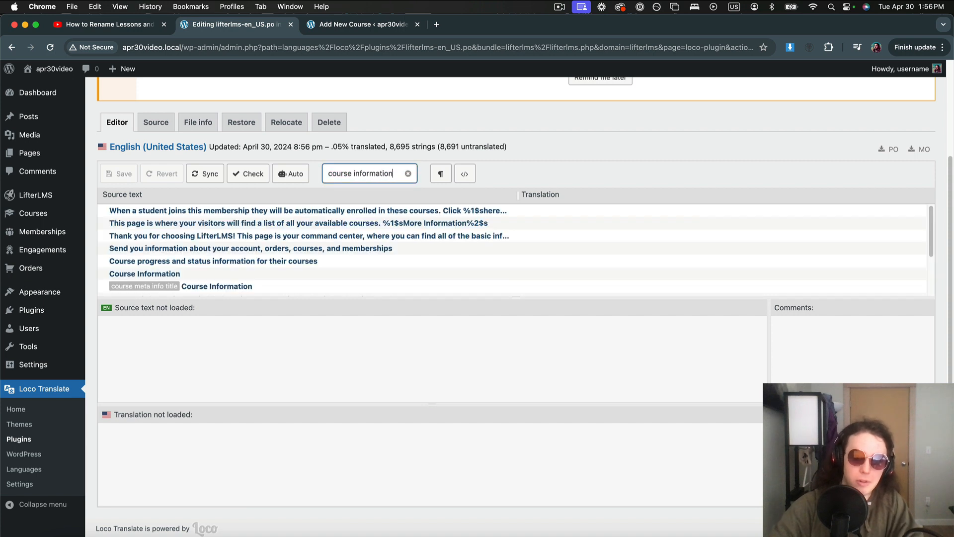
# Step: Translate the "Course Information" string without a context label as "Class Information" and save the translation file
pyautogui.click(220, 274)
pyautogui.click(200, 467)
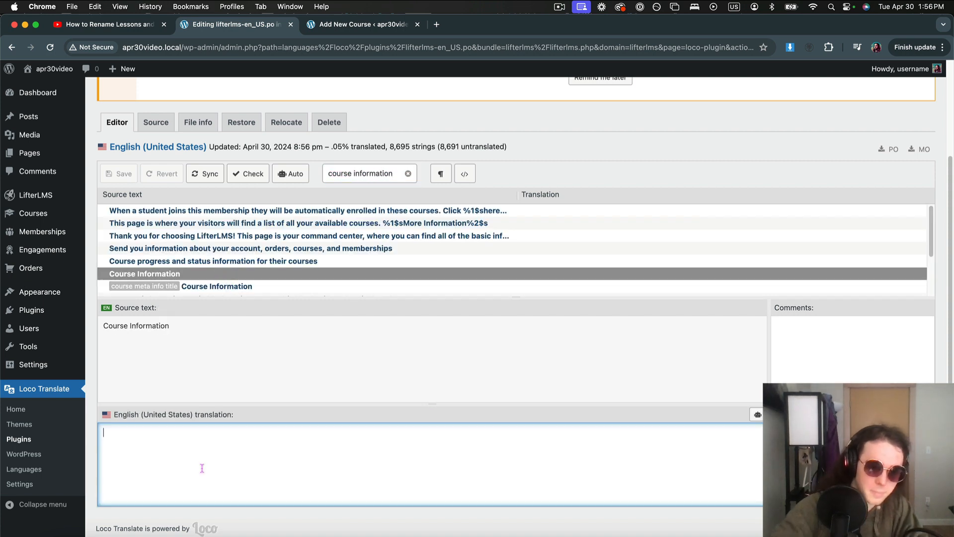
pyautogui.write('Class Infor')
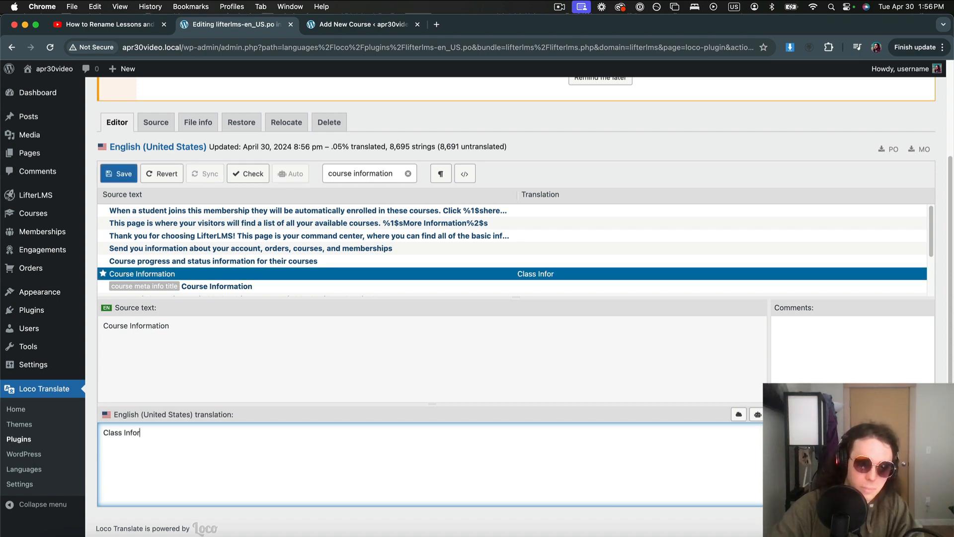
pyautogui.write('mation')
pyautogui.click(118, 173)
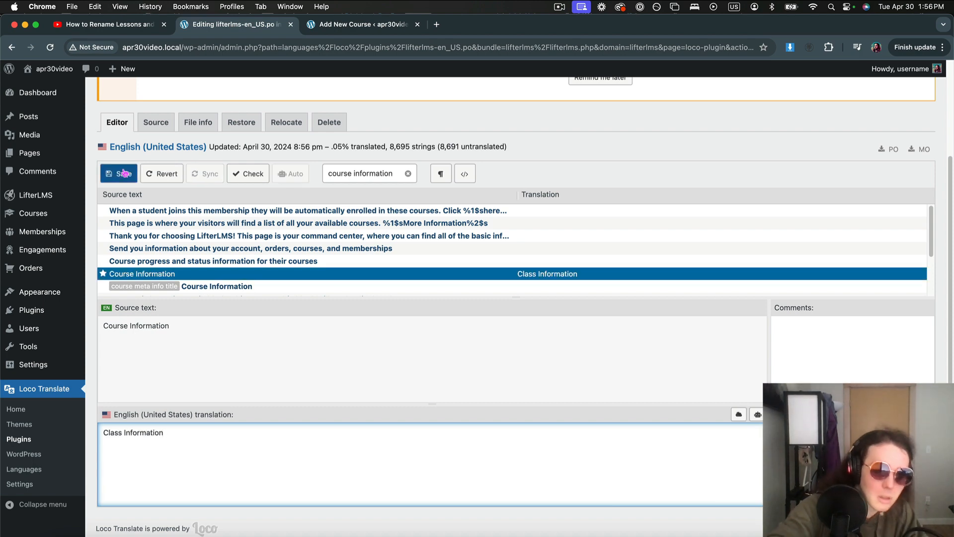
# Step: Reload the new course page, check the wording of its information heading, and return to the translation editor
pyautogui.click(363, 25)
pyautogui.press('super+r')
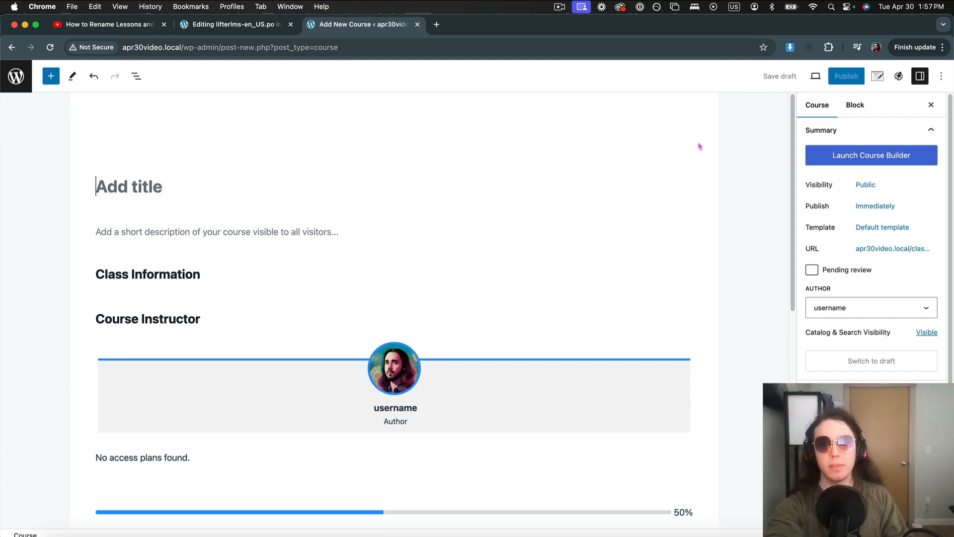
pyautogui.click(244, 30)
pyautogui.scroll(-1, 348, 198)
# Step: Filter the translation strings by "launch course bui" and select the "Launch Course Builder" string
pyautogui.tripleClick(391, 174)
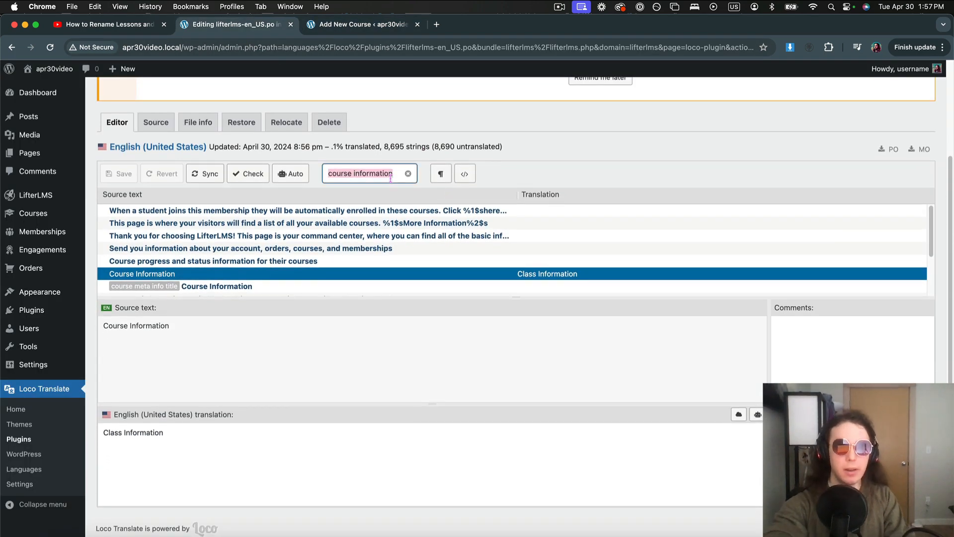
pyautogui.write('launch course bui')
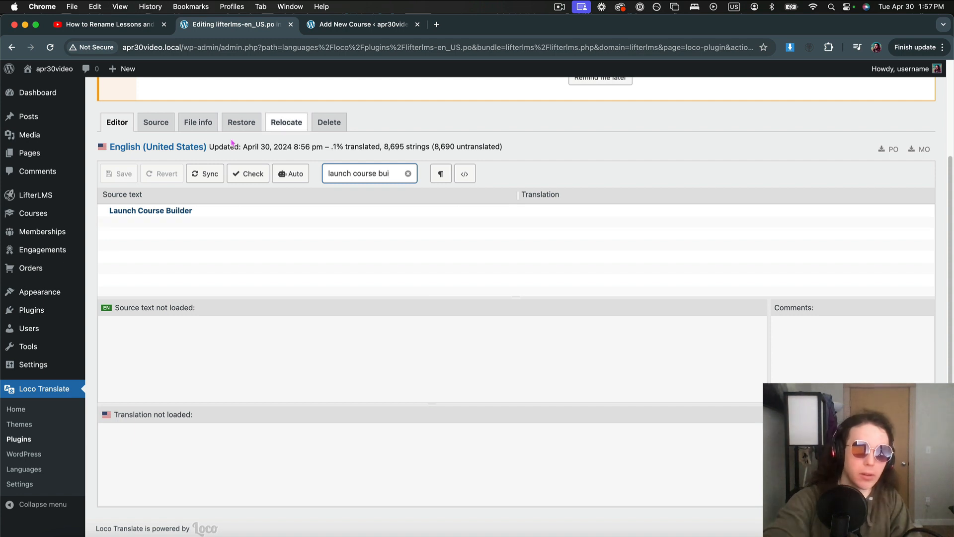
pyautogui.click(191, 210)
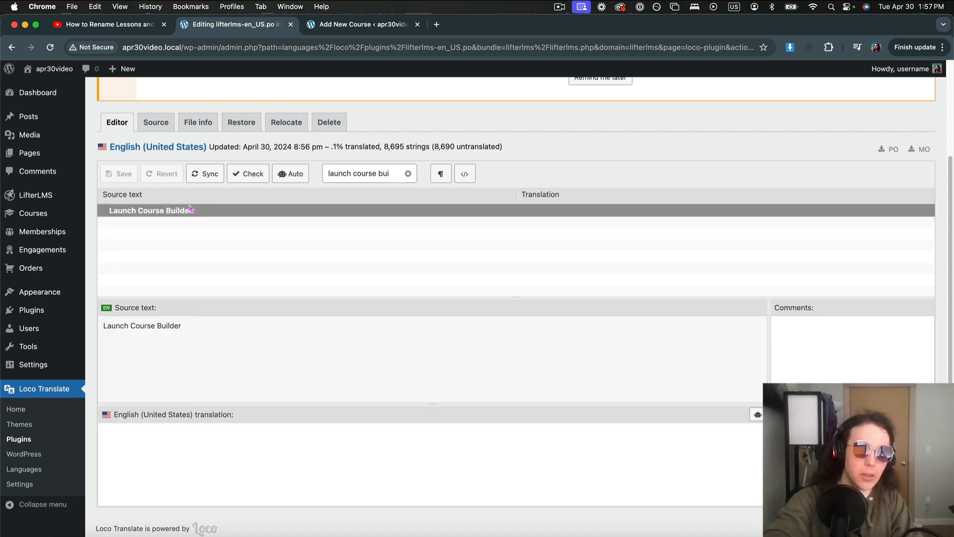
# Step: Translate the "Launch Course Builder" string as "Launch Class Builder", reusing its source text, and save the translation file
pyautogui.click(210, 454)
pyautogui.write('View All My Courses')
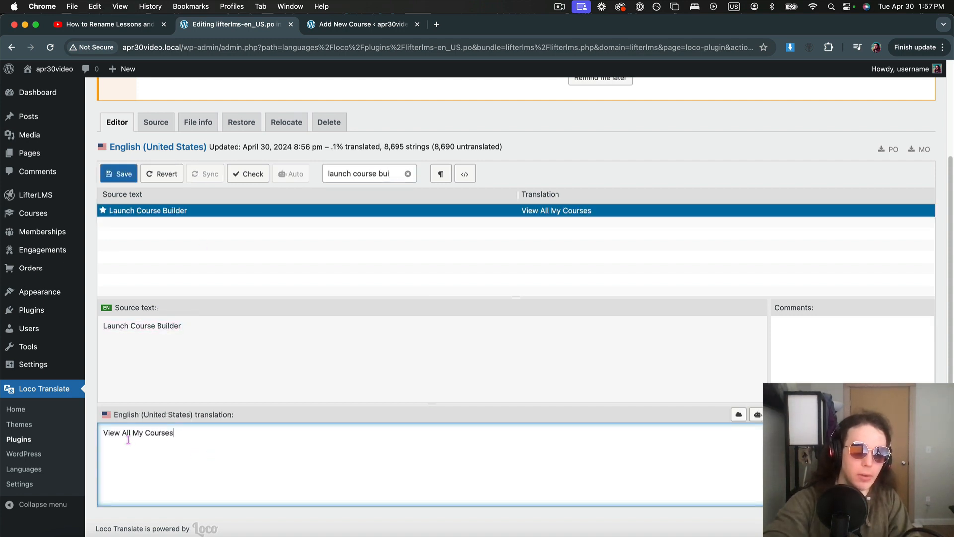
pyautogui.click(183, 336)
pyautogui.moveTo(182, 326); pyautogui.dragTo(84, 322)
pyautogui.press('super+c')
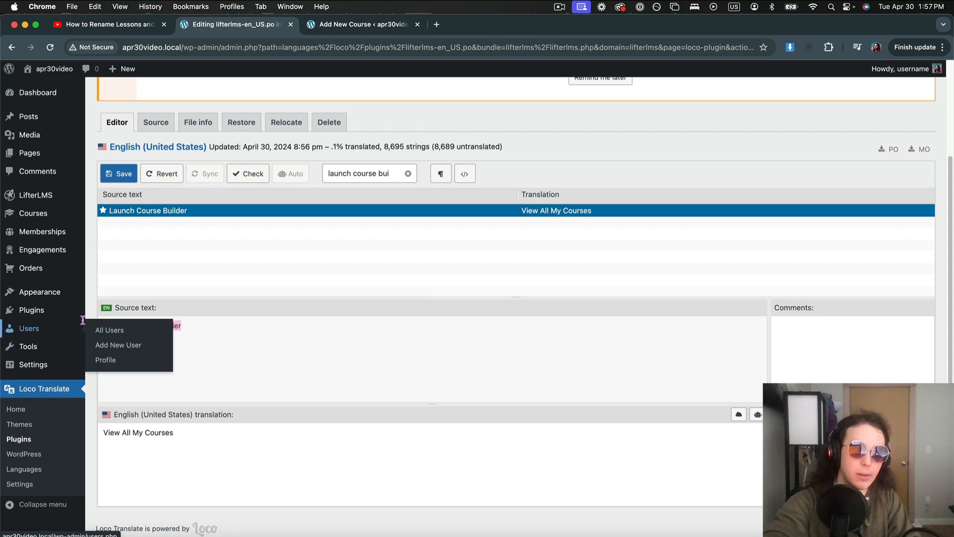
pyautogui.click(207, 472)
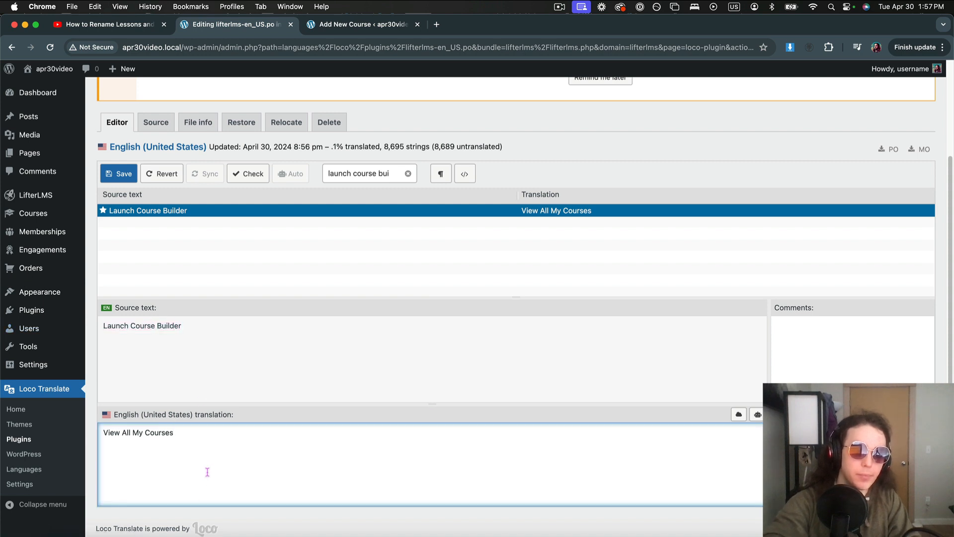
pyautogui.press('super+v')
pyautogui.press('super+a')
pyautogui.press('super+v')
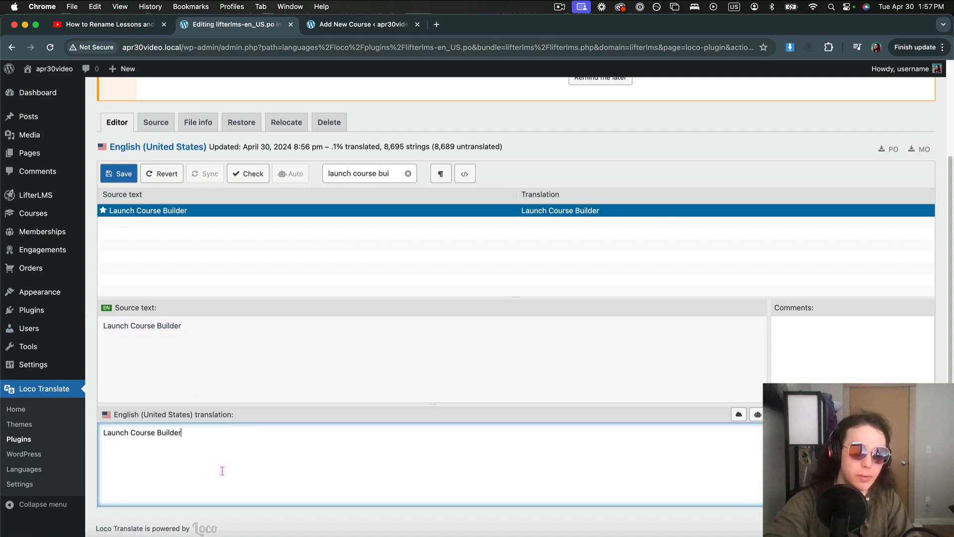
pyautogui.doubleClick(139, 432)
pyautogui.write('Class')
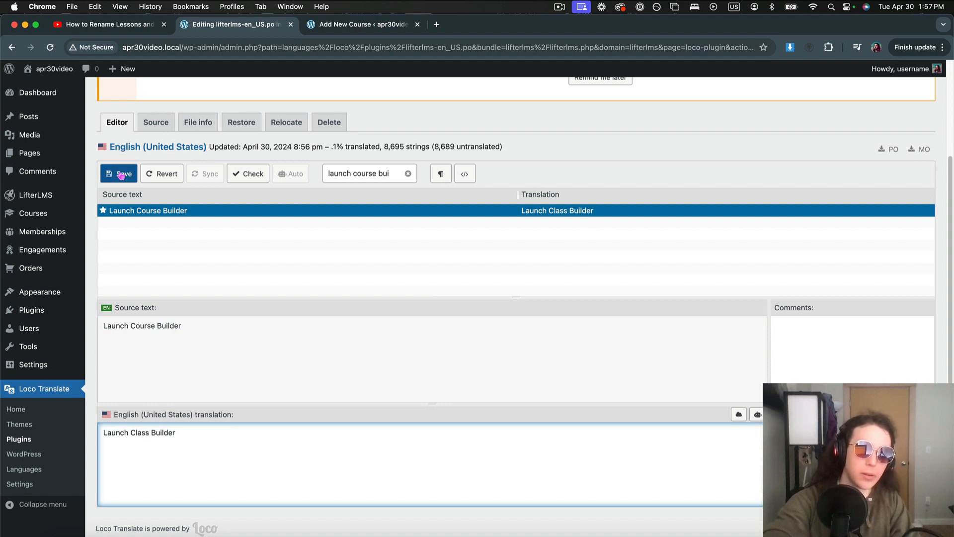
pyautogui.click(122, 175)
# Step: Reload the new course page, launch its builder, and examine the course and lesson wording there
pyautogui.click(357, 24)
pyautogui.press('super+r')
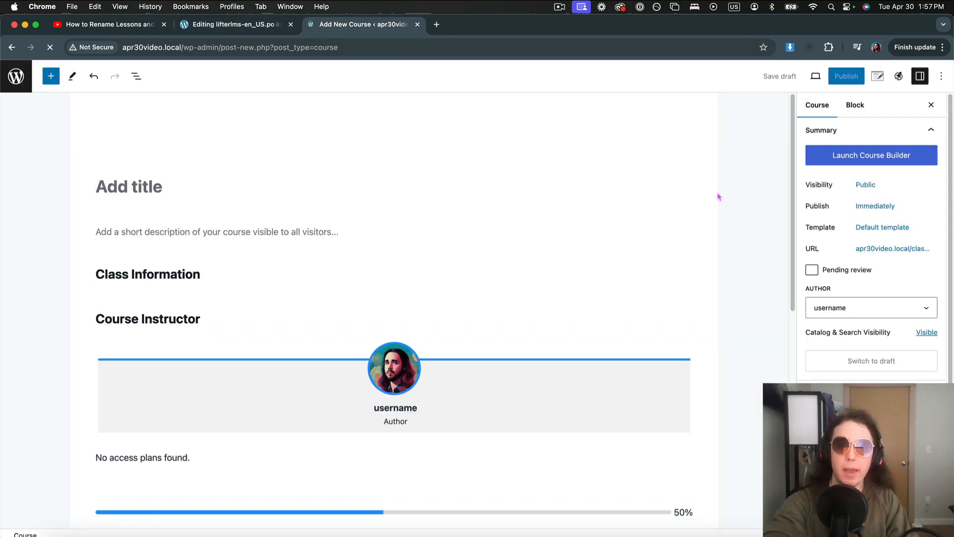
pyautogui.click(875, 151)
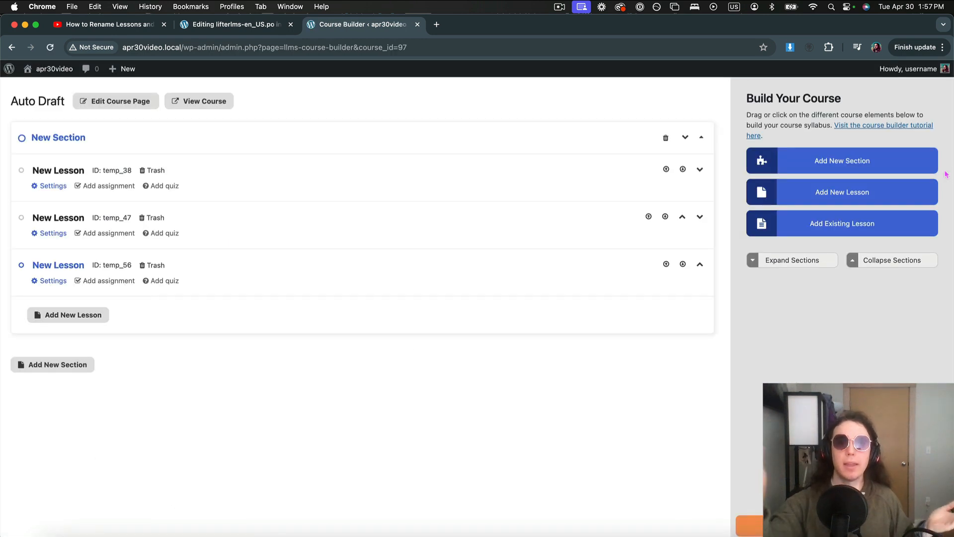
pyautogui.moveTo(798, 102); pyautogui.dragTo(851, 104)
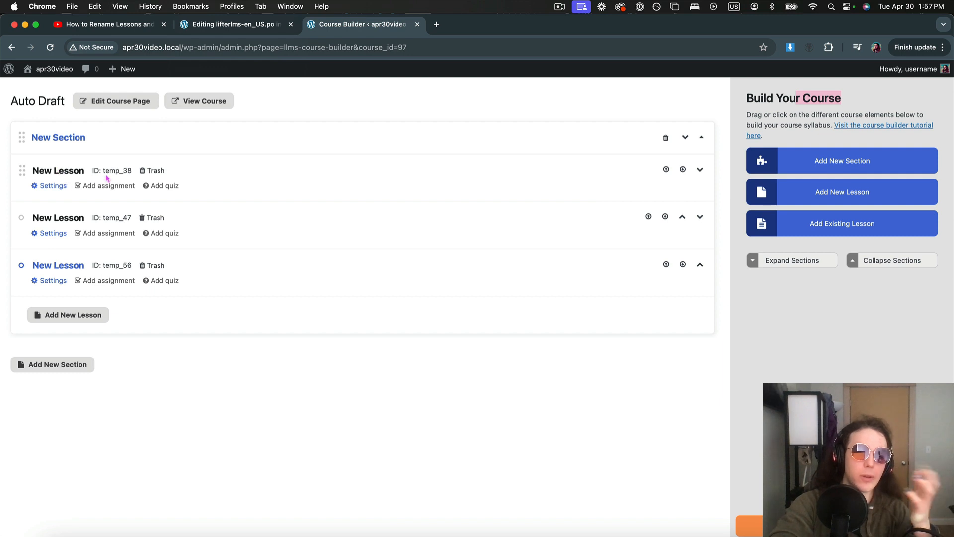
# Step: In the translation editor, filter the strings by "new lesson", translate "New Lesson" as "New Session", and save the file
pyautogui.click(212, 28)
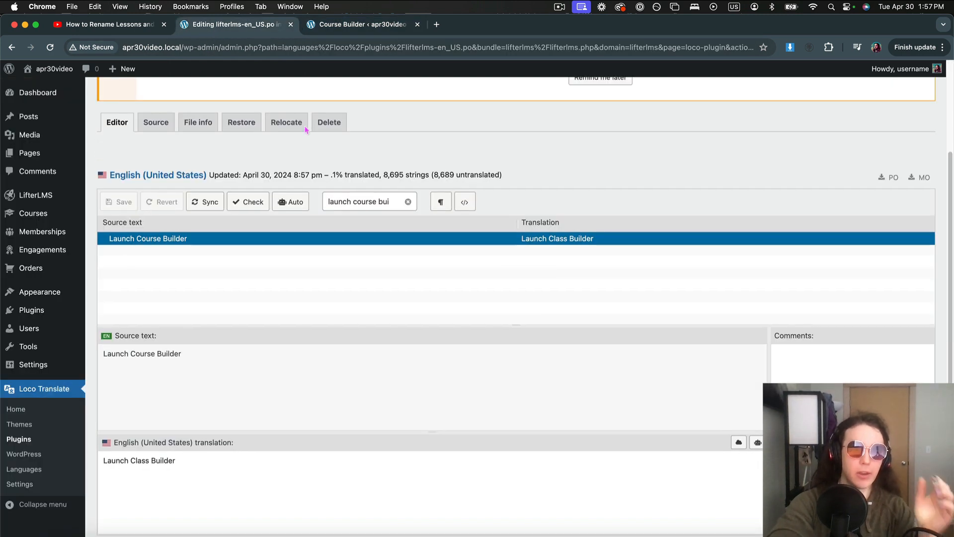
pyautogui.tripleClick(370, 180)
pyautogui.write('new lesson')
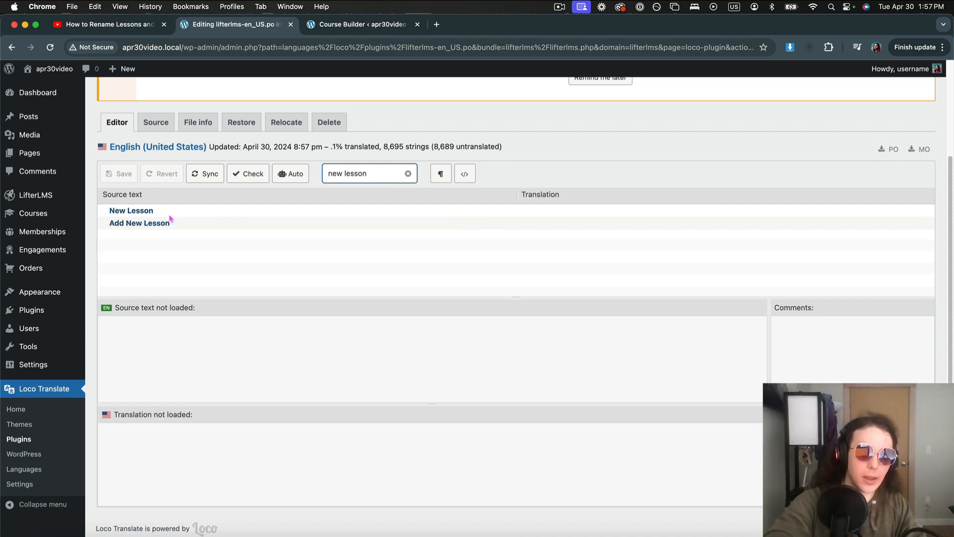
pyautogui.click(166, 213)
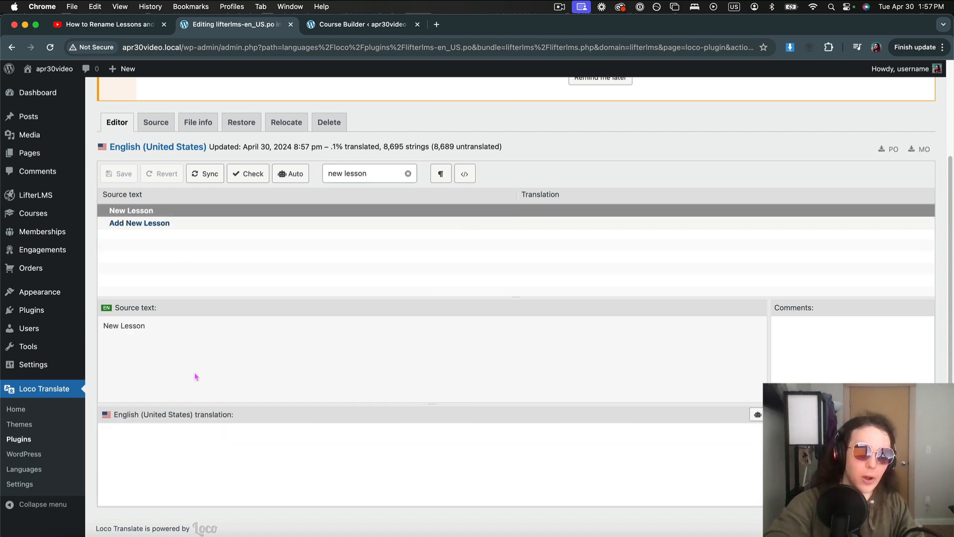
pyautogui.click(178, 471)
pyautogui.write('New ')
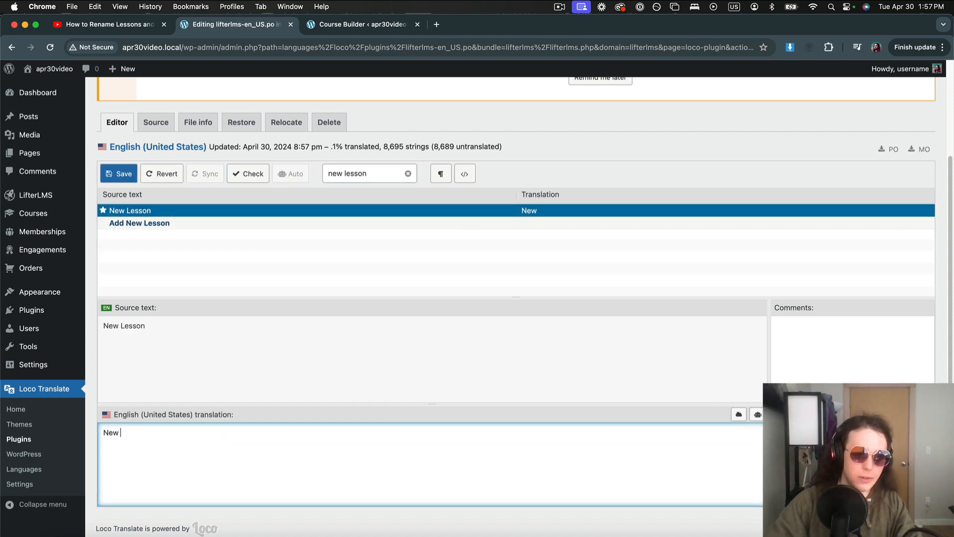
pyautogui.write('Session')
pyautogui.click(120, 173)
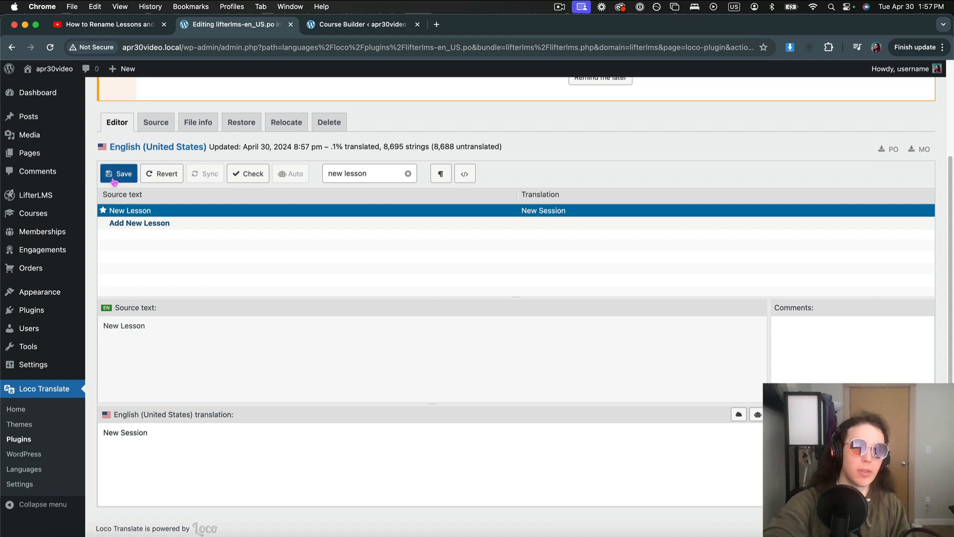
# Step: Reload the course builder and check the default names of the lessons
pyautogui.click(343, 29)
pyautogui.press('super+r')
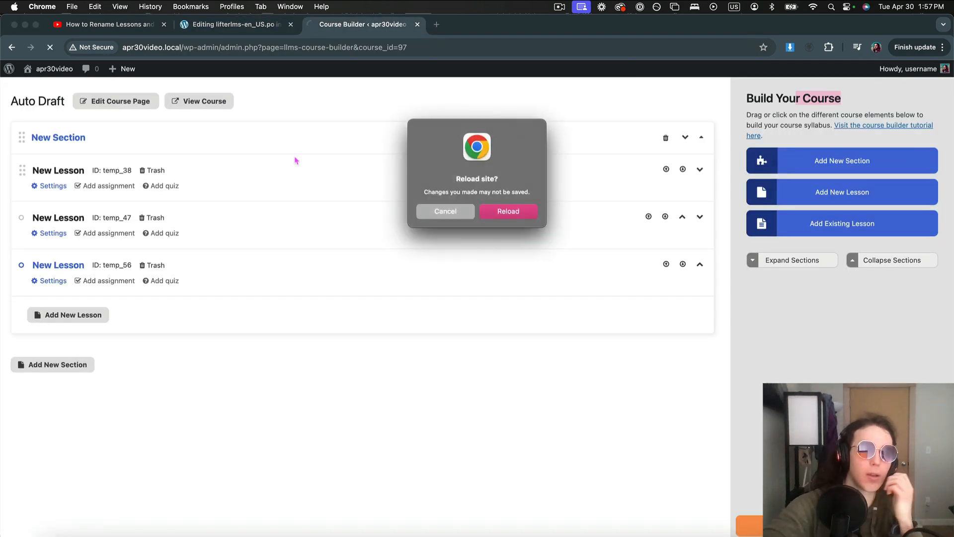
pyautogui.press('Return')
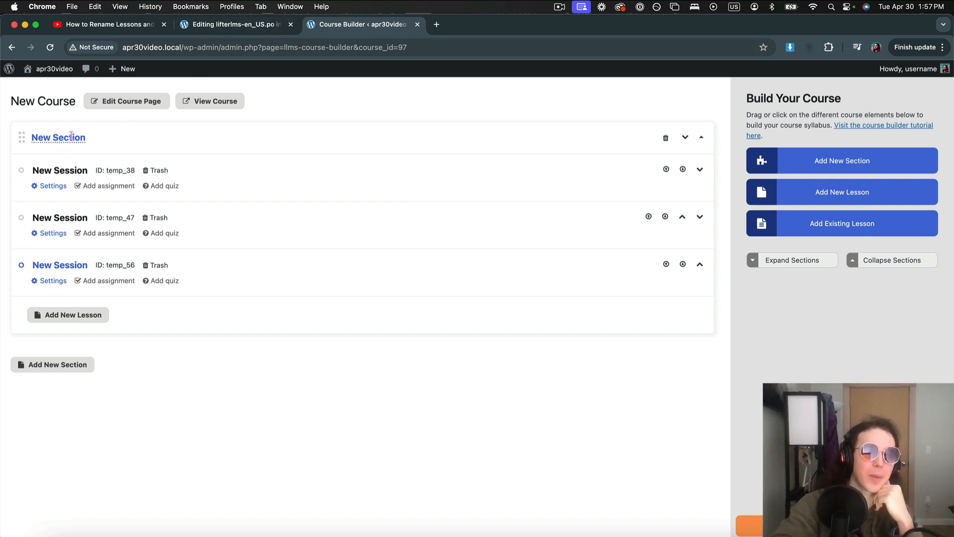
# Step: In the translation editor, filter the strings by "new section", translate "New Section" as "New Module", and save the file
pyautogui.click(245, 26)
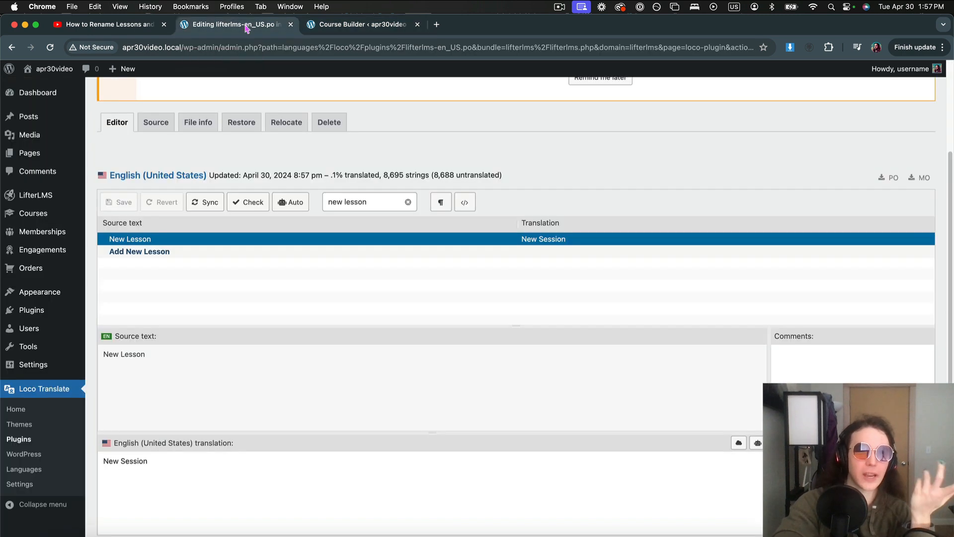
pyautogui.tripleClick(352, 177)
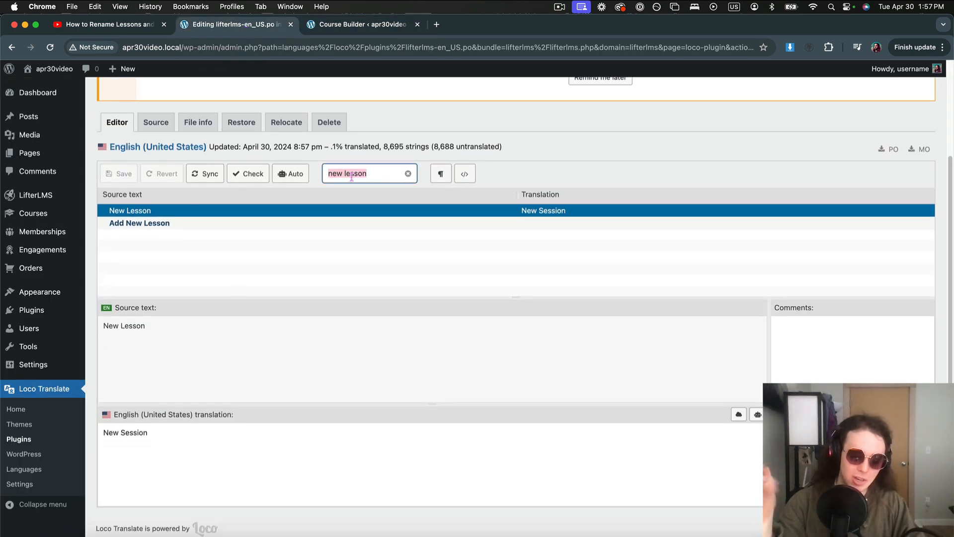
pyautogui.write('new se')
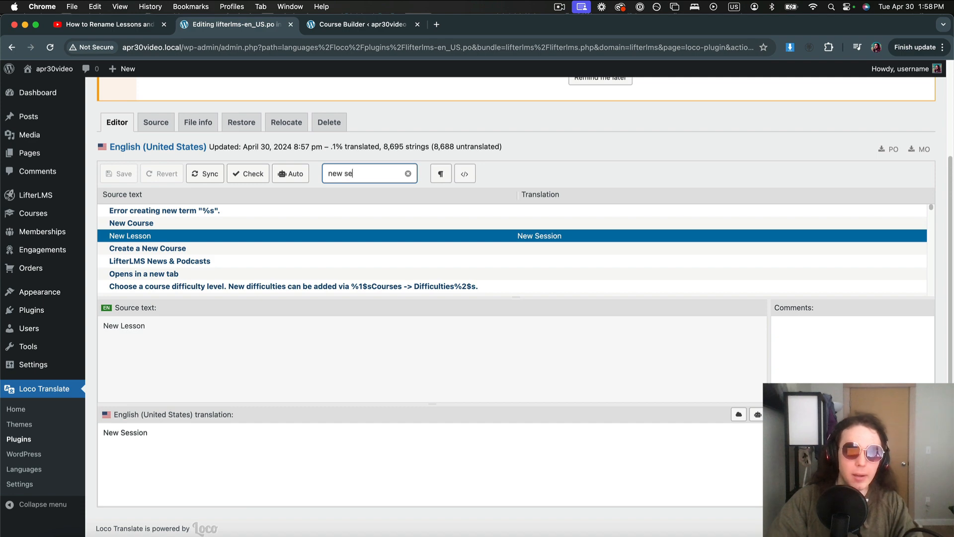
pyautogui.write('ction')
pyautogui.click(212, 223)
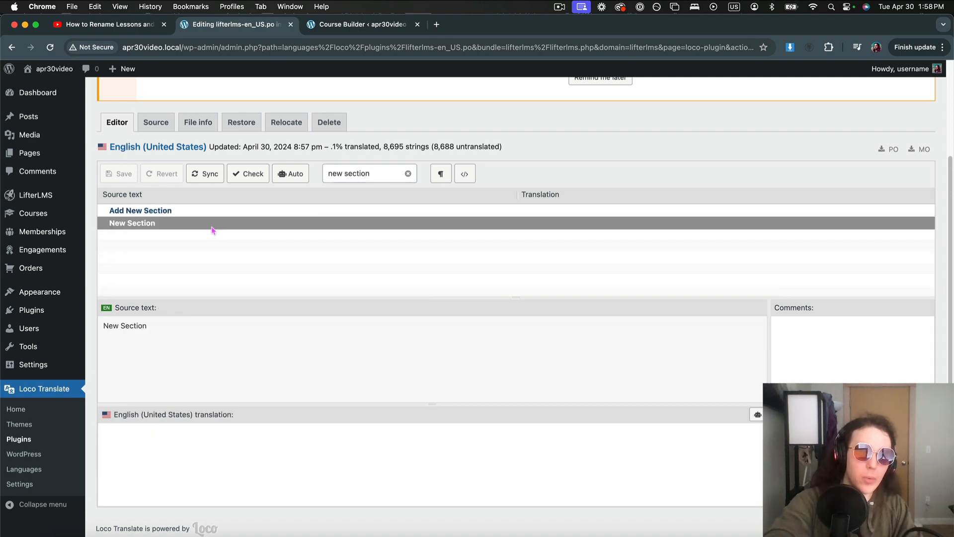
pyautogui.click(189, 448)
pyautogui.write('Sew Module')
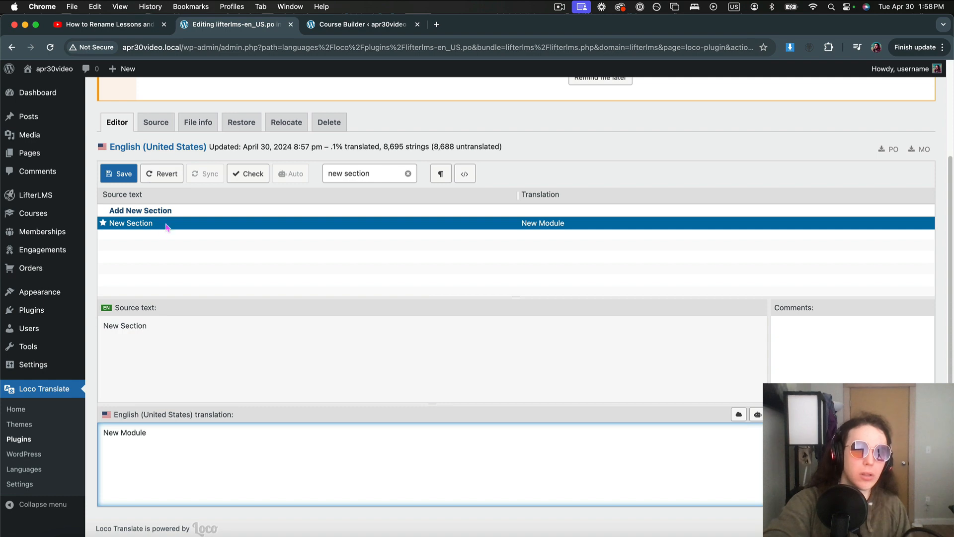
pyautogui.click(118, 173)
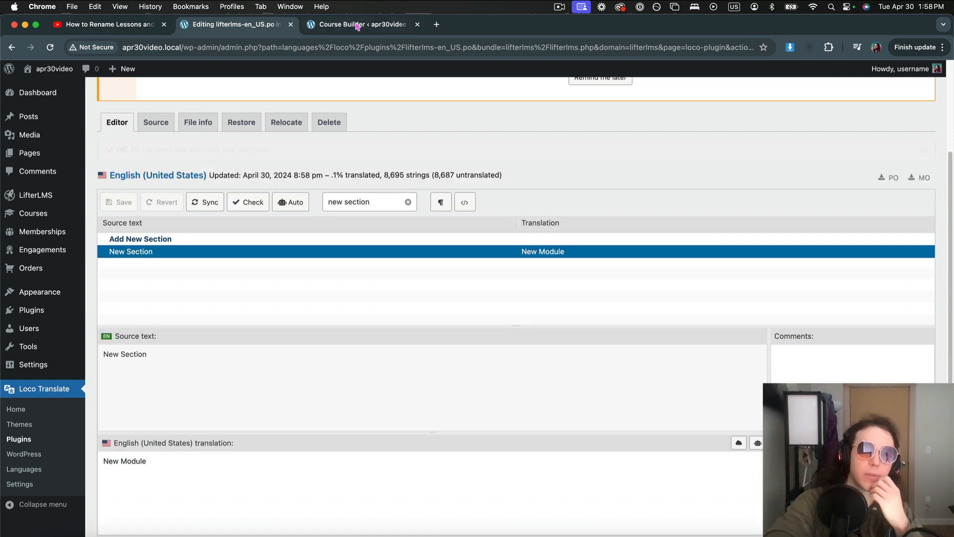
# Step: Reload the course builder page and examine the section, lesson and quiz wording
pyautogui.click(345, 29)
pyautogui.press('Return')
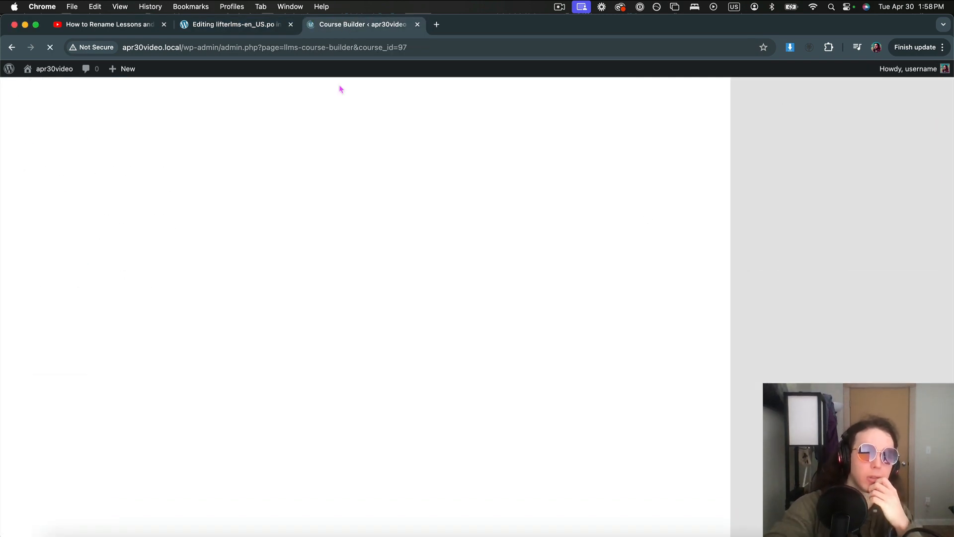
pyautogui.press('super+r')
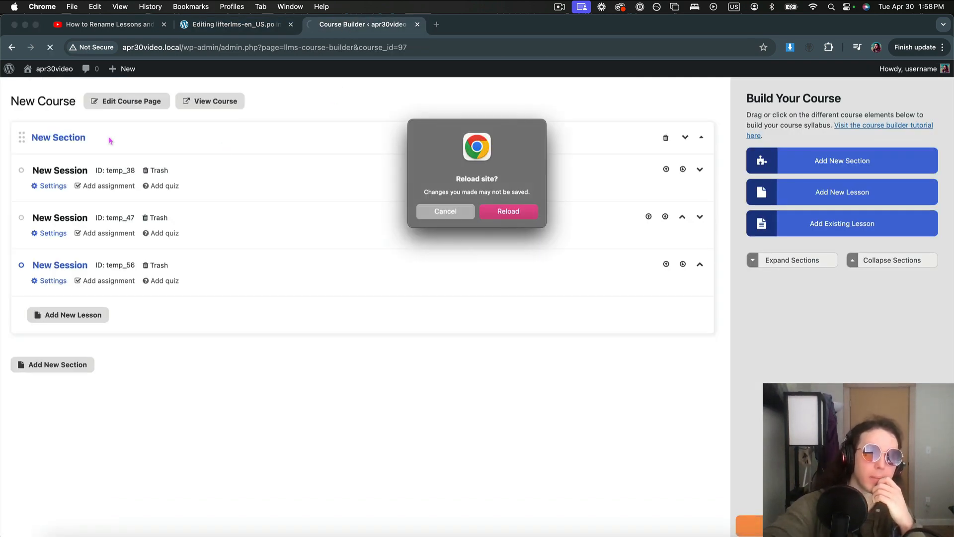
pyautogui.press('Return')
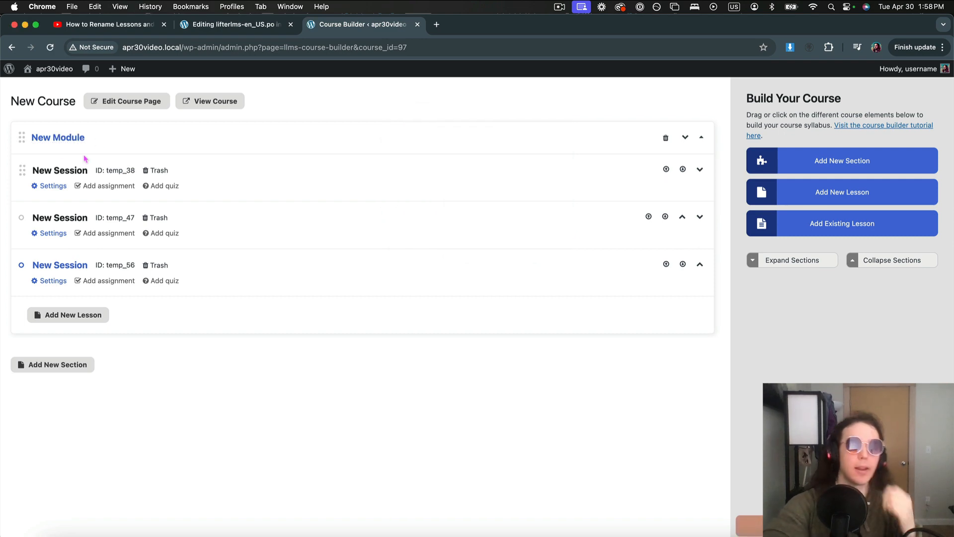
pyautogui.scroll(5, 85, 159)
pyautogui.hscroll(-2, 85, 159)
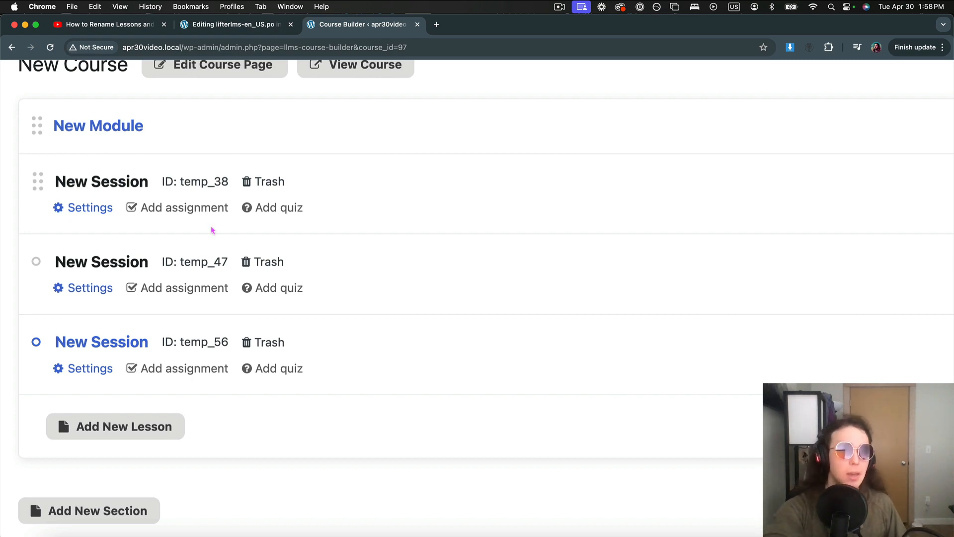
pyautogui.scroll(-5, 212, 231)
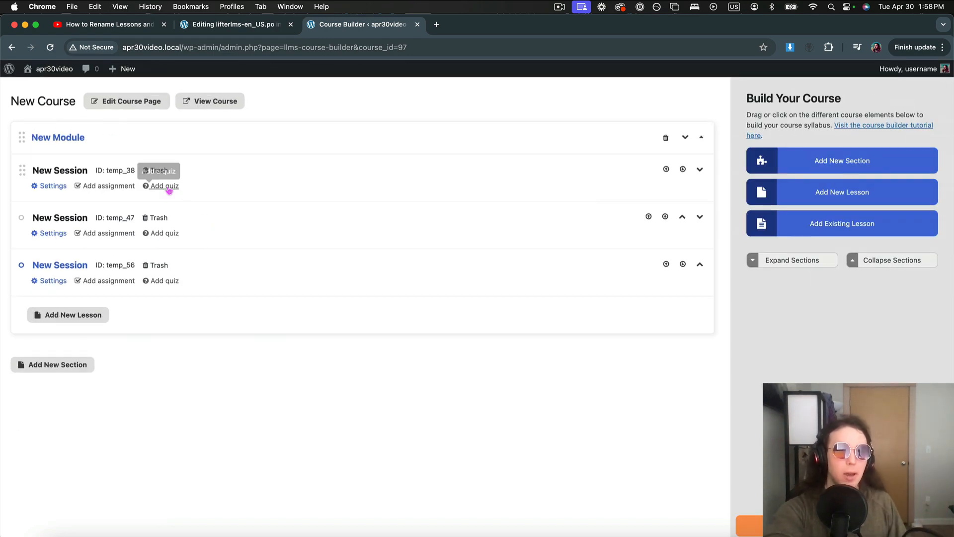
# Step: Copy the "Add quiz" label from the first lesson and filter the translation strings by it
pyautogui.scroll(5, 168, 187)
pyautogui.moveTo(207, 188); pyautogui.dragTo(124, 187)
pyautogui.press('super+c')
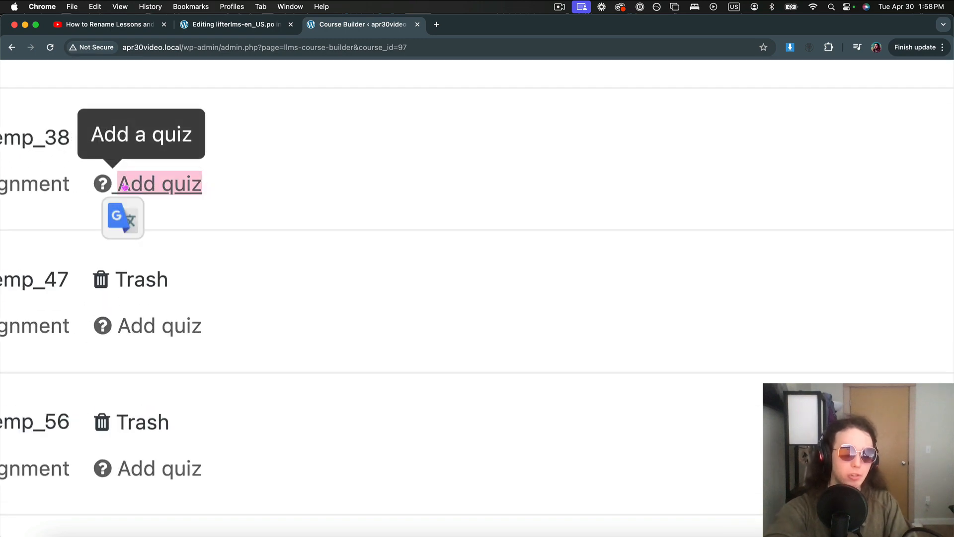
pyautogui.click(241, 55)
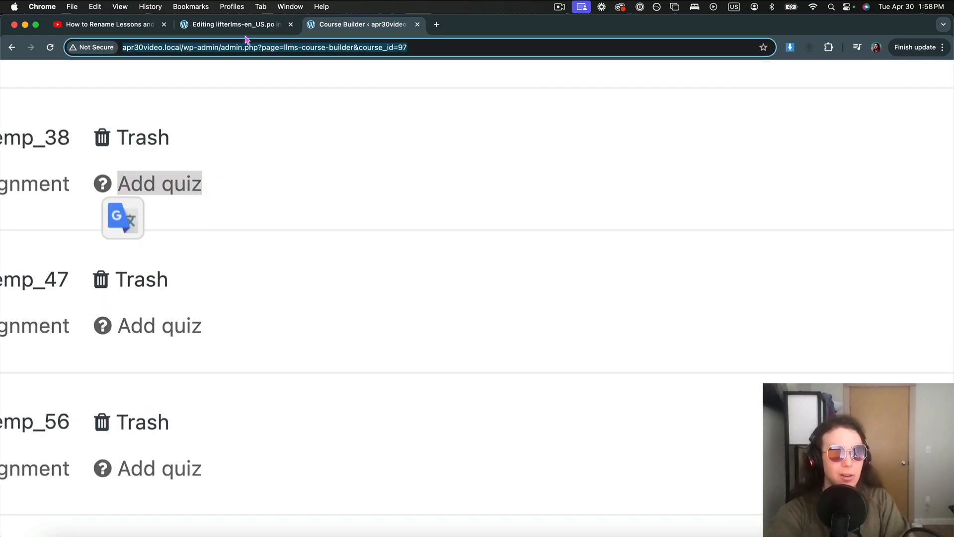
pyautogui.press('super+v')
pyautogui.click(234, 23)
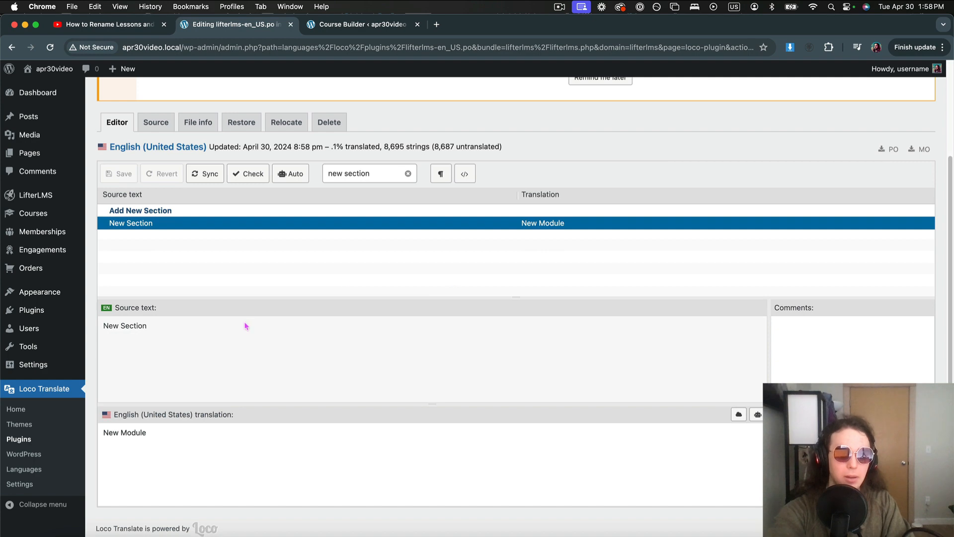
pyautogui.click(404, 177)
pyautogui.press('super+a')
pyautogui.press('super+v')
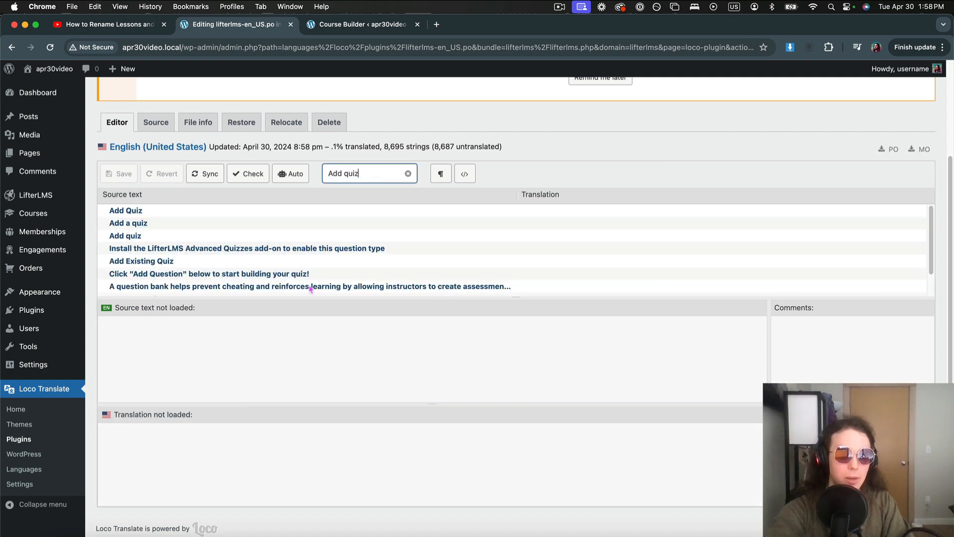
# Step: Translate the capitalised "Add Quiz" string as "Add Survey" and save the translation file
pyautogui.click(186, 214)
pyautogui.click(195, 452)
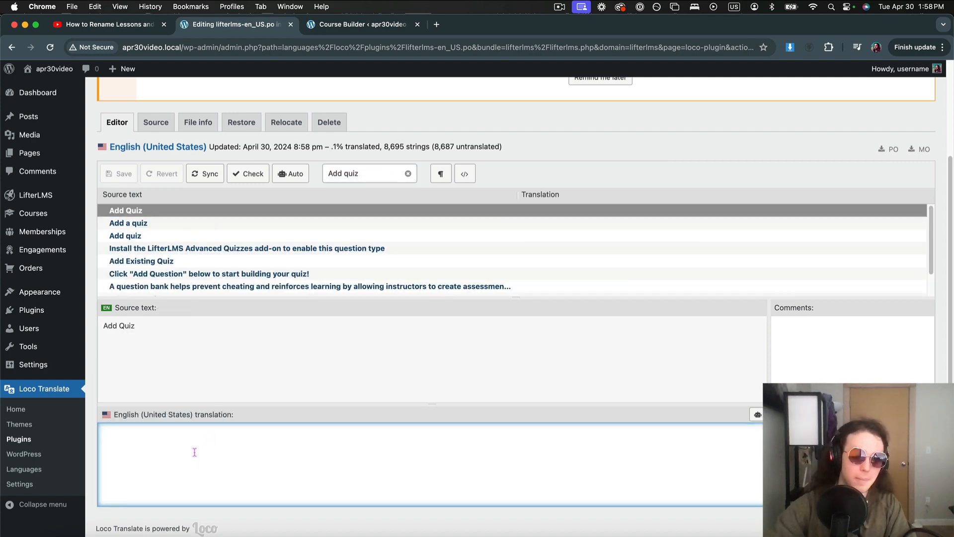
pyautogui.write('Add Survey')
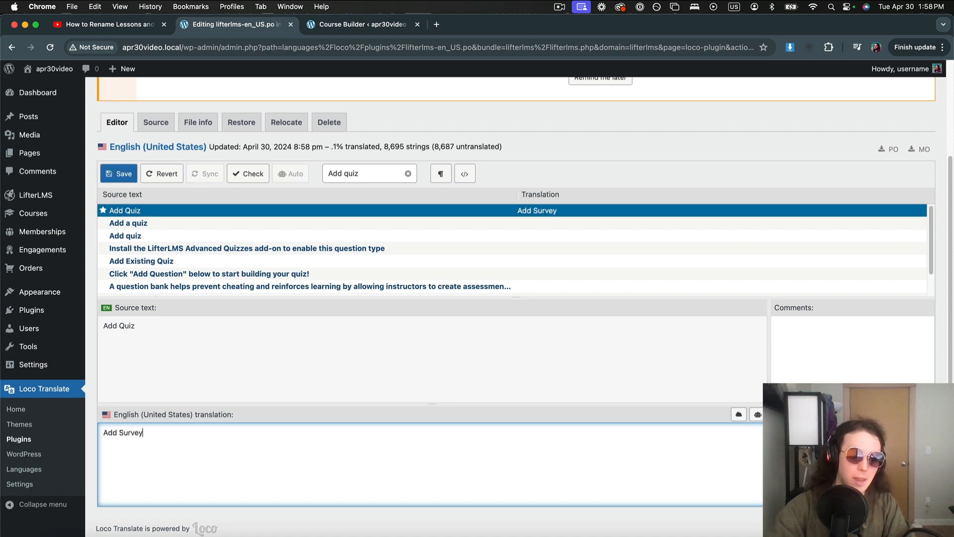
pyautogui.click(124, 173)
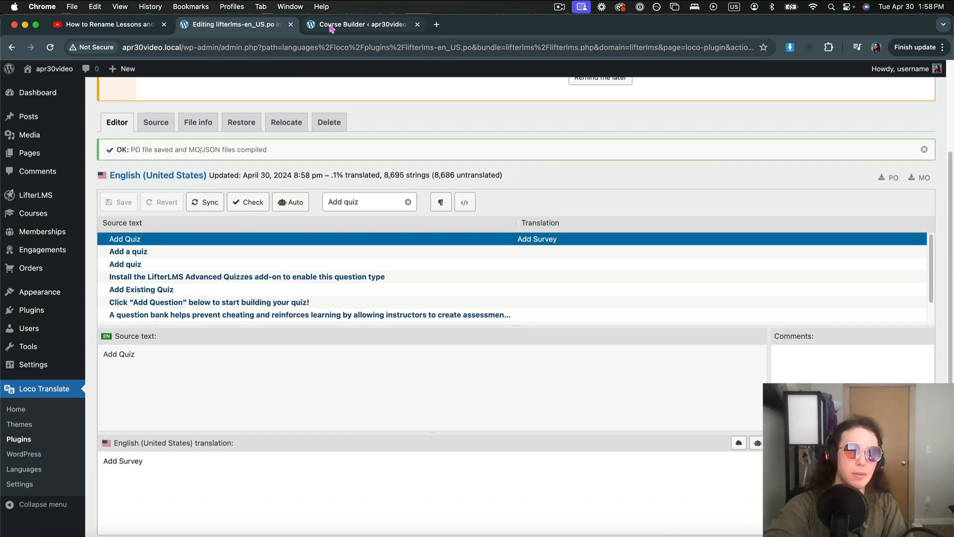
# Step: Reload the course builder and check the quiz label under the lessons
pyautogui.click(332, 24)
pyautogui.press('super+r')
pyautogui.press('Return')
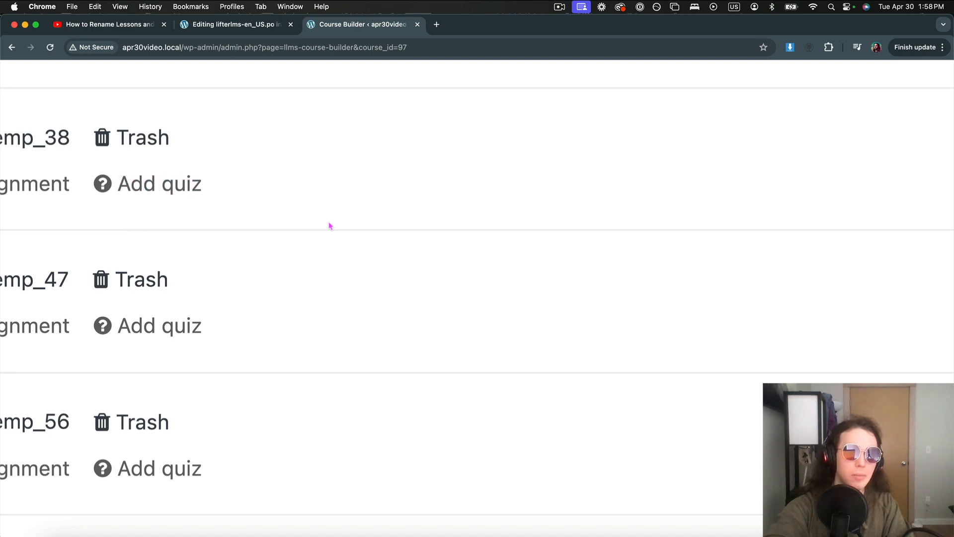
pyautogui.press('super+r')
pyautogui.click(444, 211)
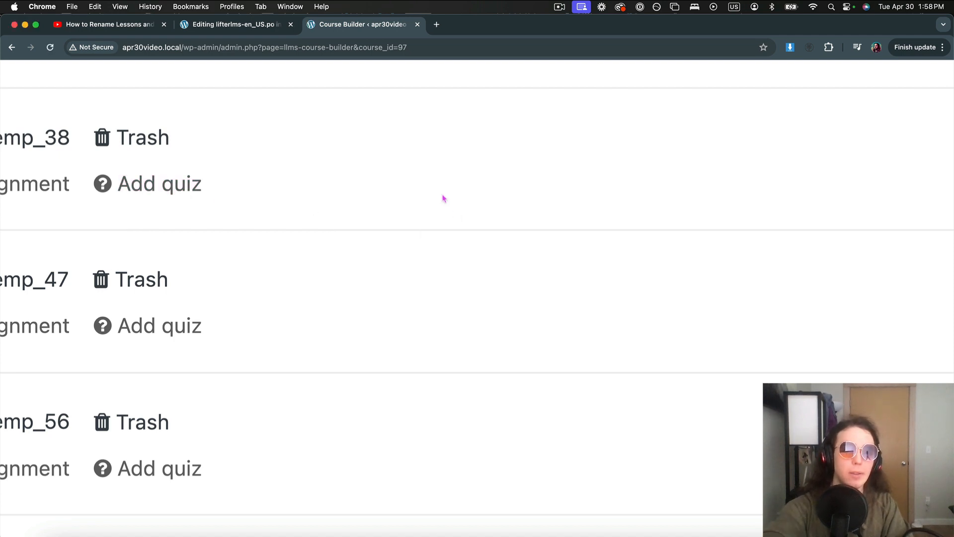
# Step: In the translation editor, translate the lowercase "Add quiz" string as "Add survey" and save the file
pyautogui.click(237, 25)
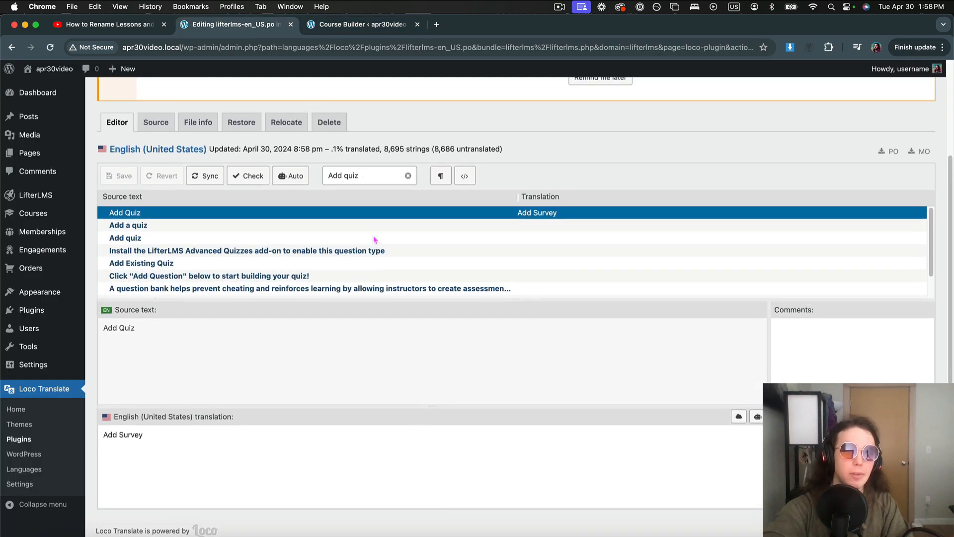
pyautogui.click(133, 237)
pyautogui.click(210, 451)
pyautogui.write('A')
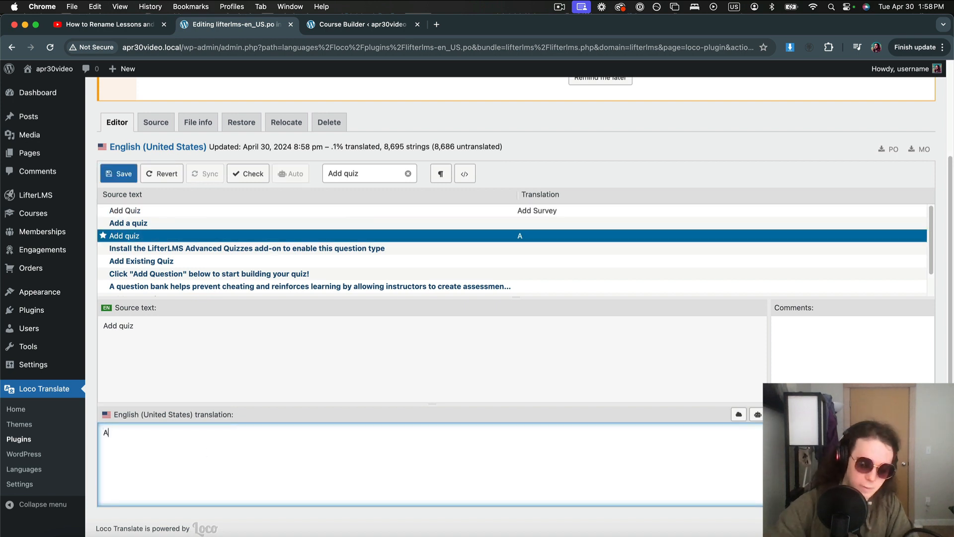
pyautogui.write('dd Q')
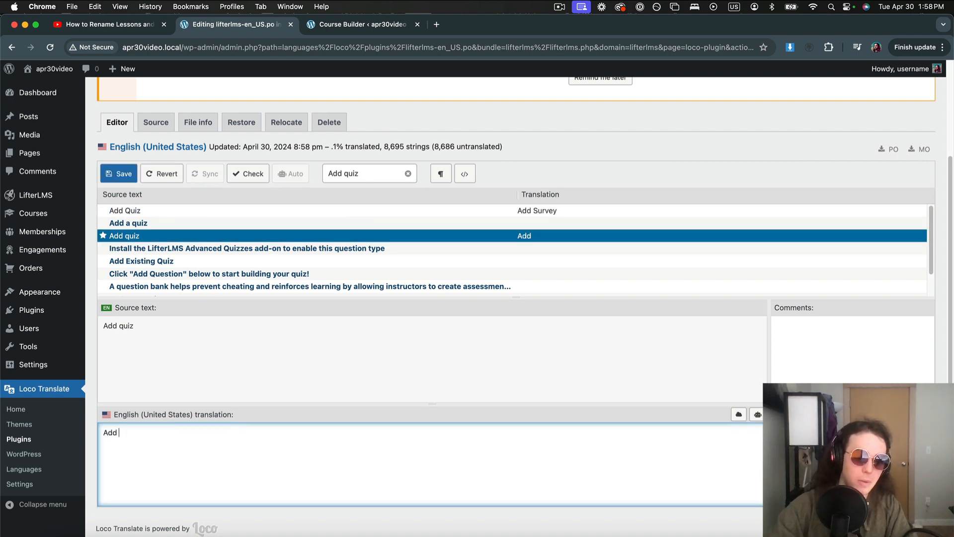
pyautogui.write('quiz')
pyautogui.press('BackSpace')
pyautogui.press('BackSpace')
pyautogui.press('BackSpace')
pyautogui.write('surbvey')
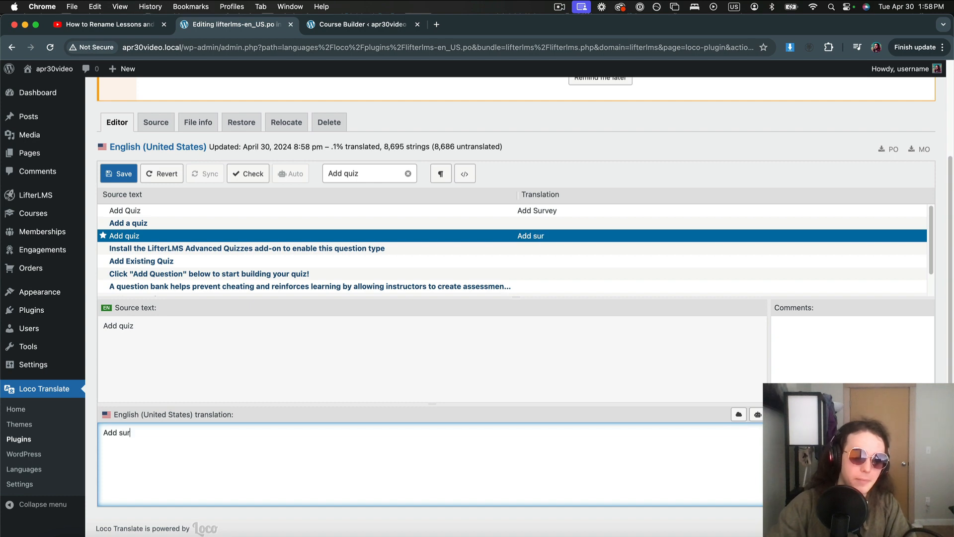
pyautogui.press('BackSpace')
pyautogui.press('BackSpace')
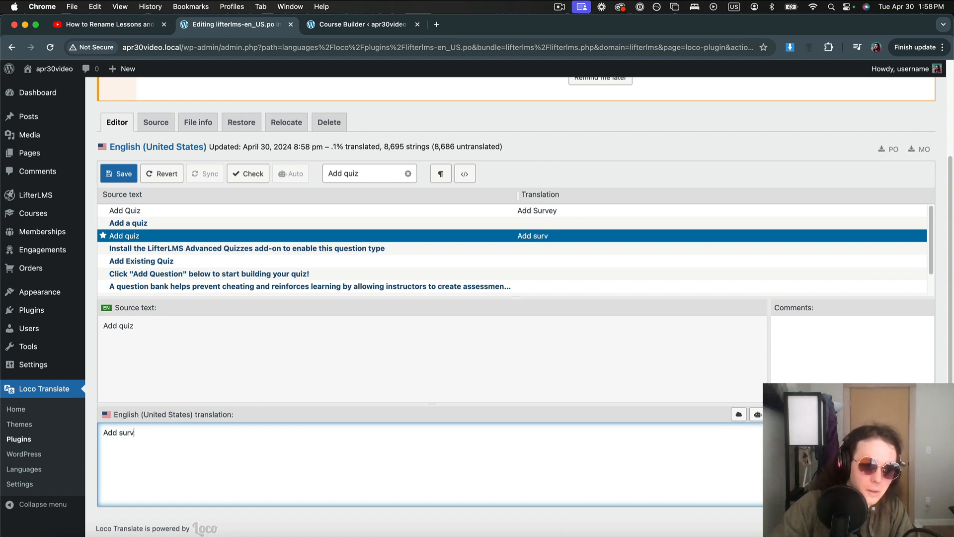
pyautogui.write('ey')
pyautogui.click(117, 174)
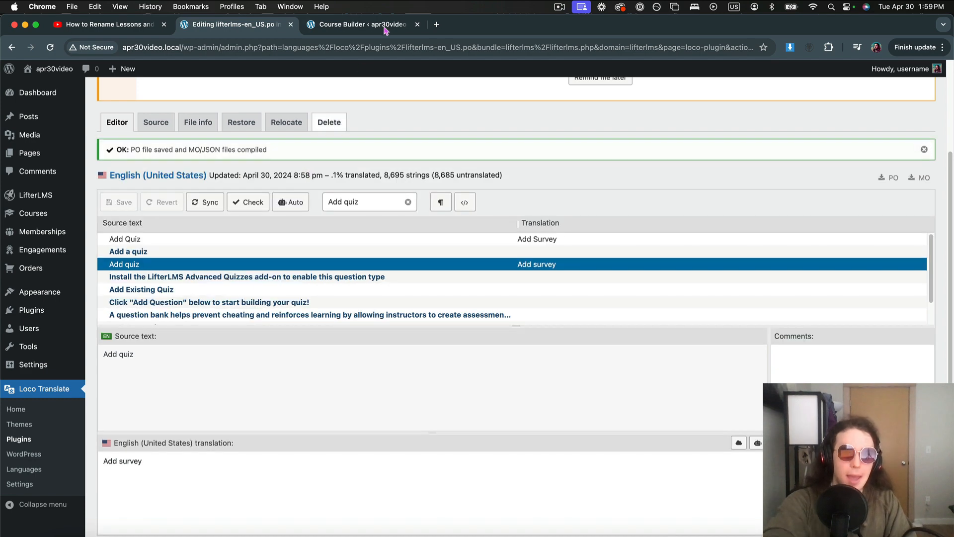
# Step: Reload the course builder and examine the module, session and survey wording in the course outline
pyautogui.click(369, 24)
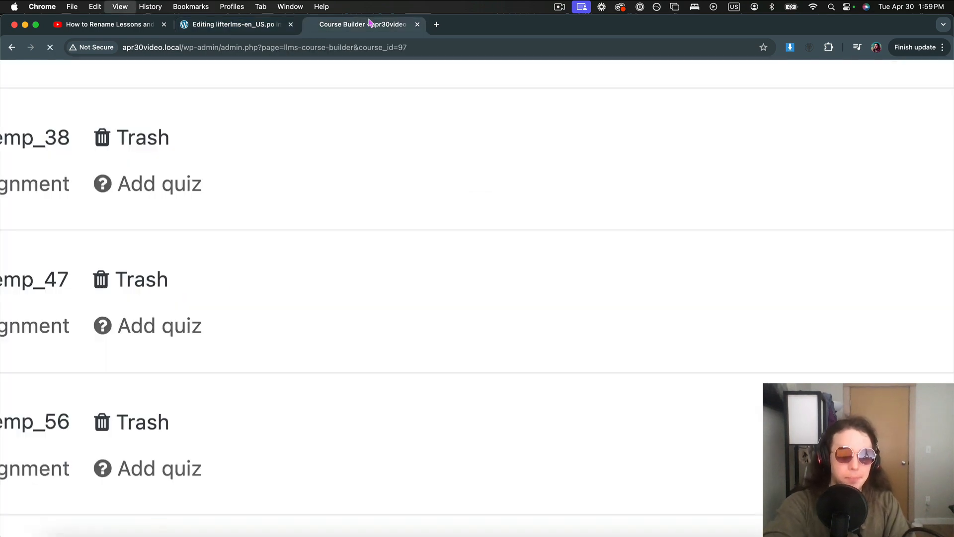
pyautogui.press('Return')
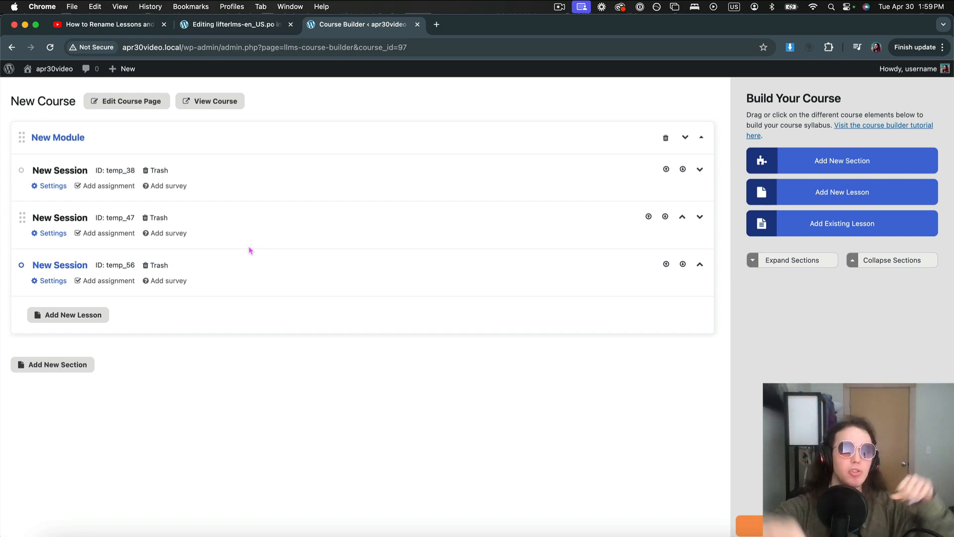
pyautogui.scroll(5, 44, 157)
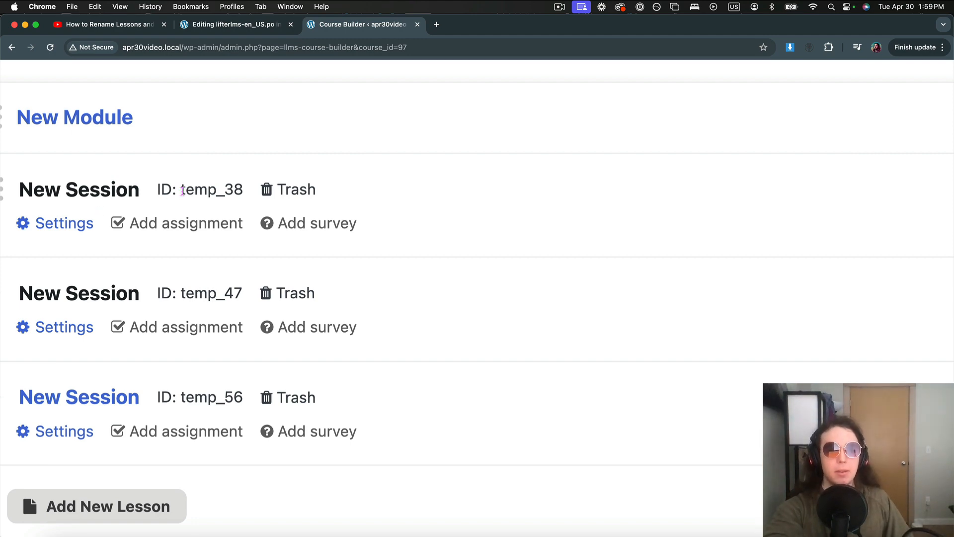
pyautogui.scroll(-5, 335, 199)
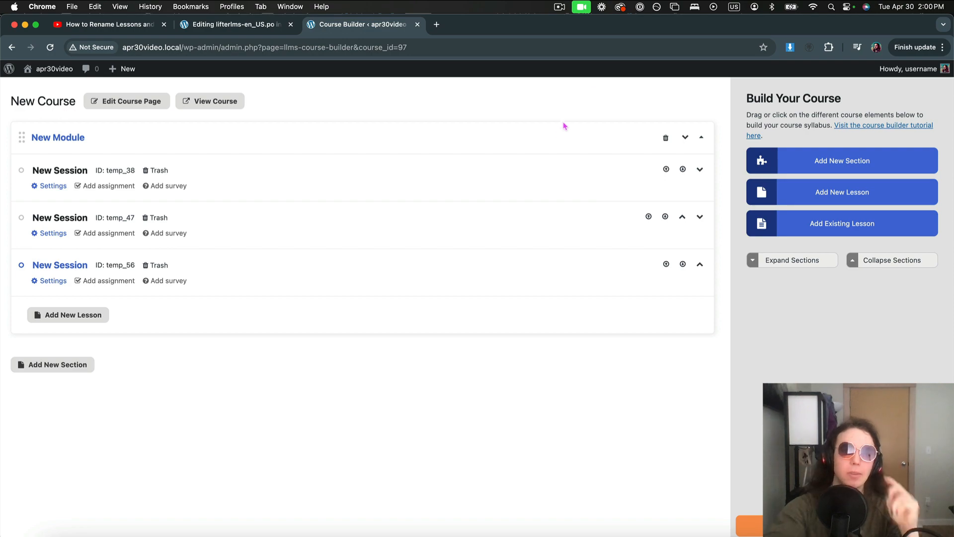
pyautogui.click(559, 7)
pyautogui.click(589, 34)
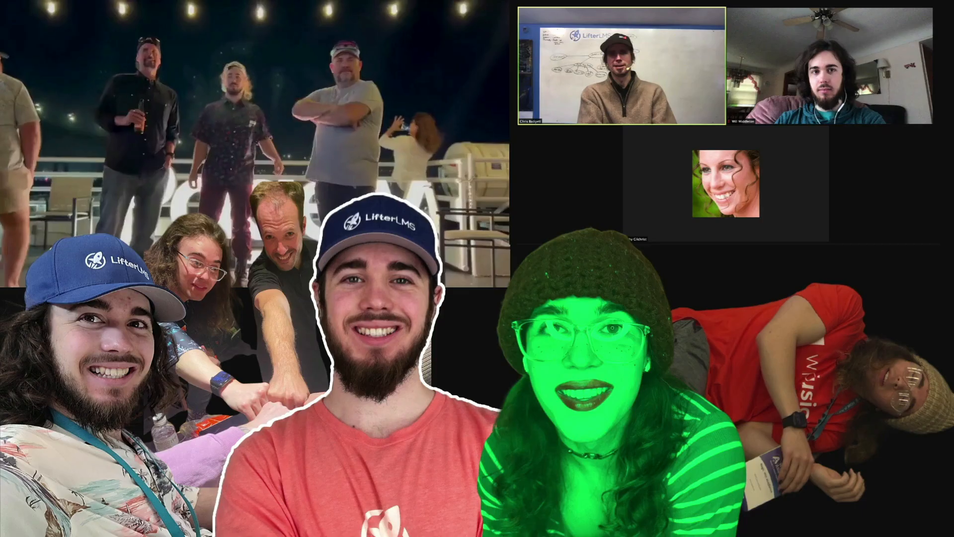